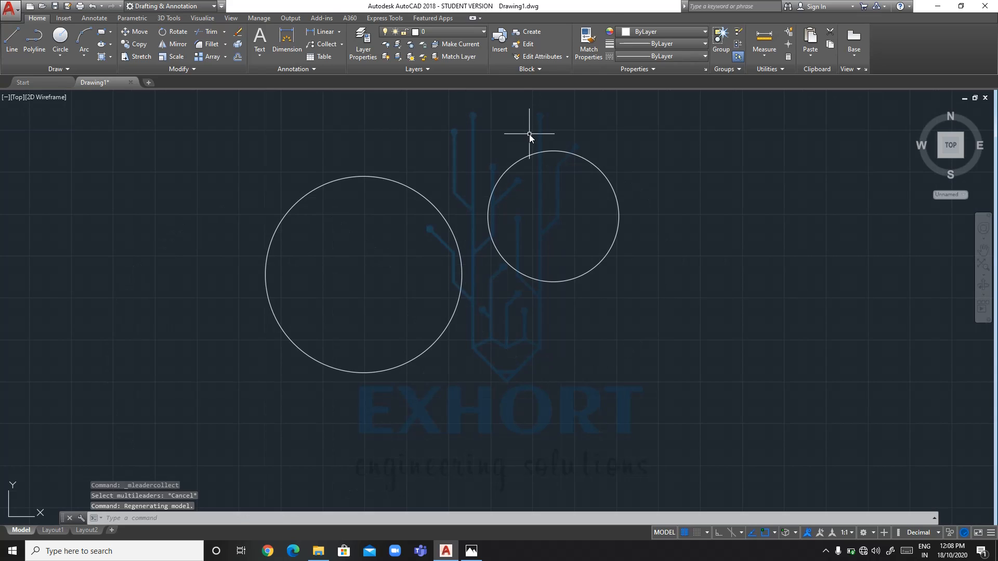
Place a multileader with its arrowhead on the large circle's upper-left edge and its landing outside, up and to the left.
click(341, 44)
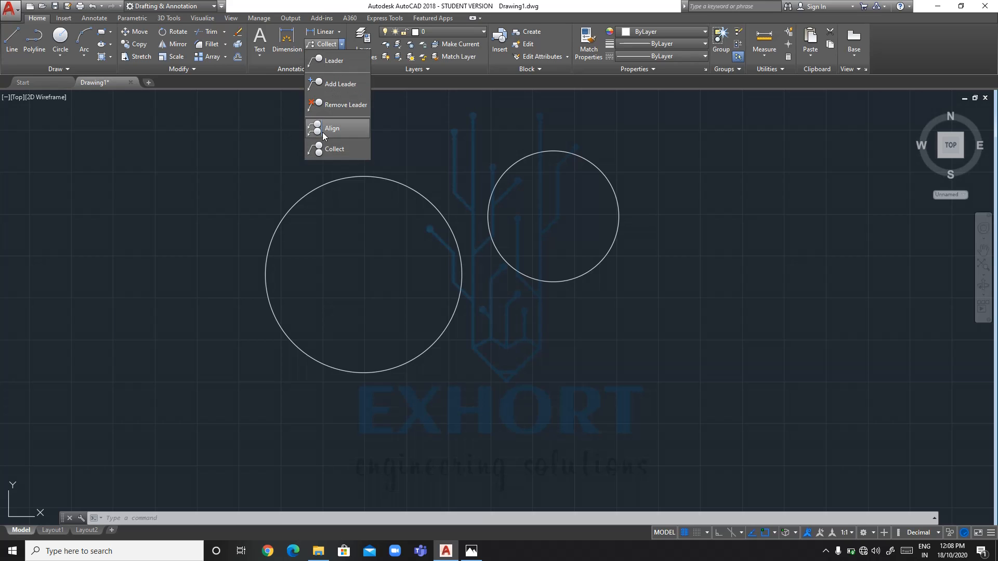
click(342, 61)
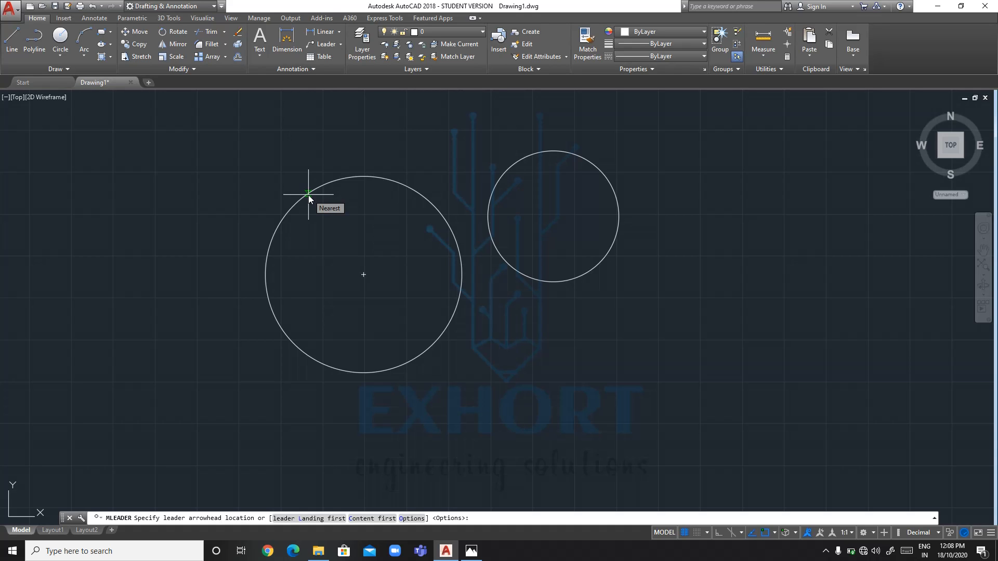
click(278, 229)
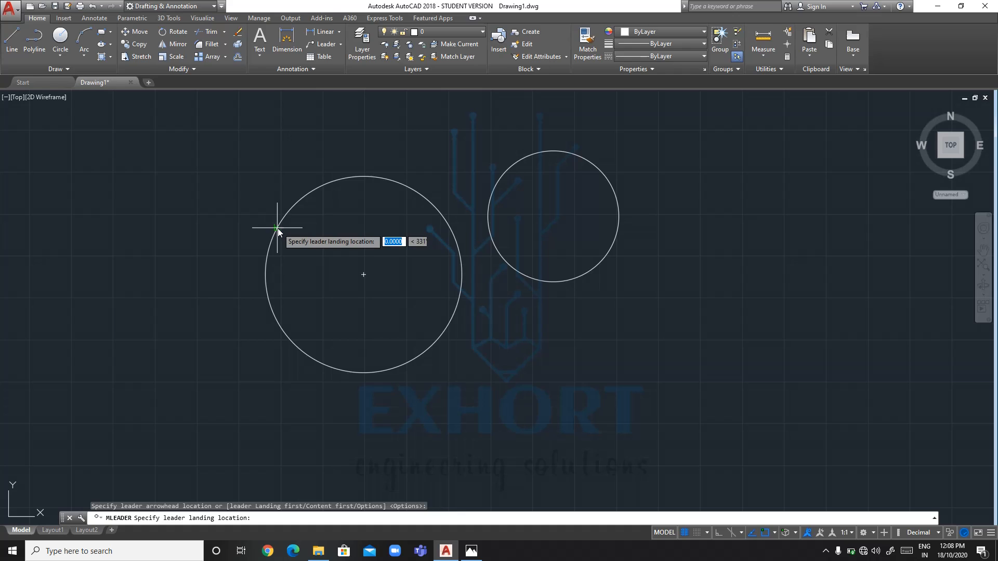
click(234, 191)
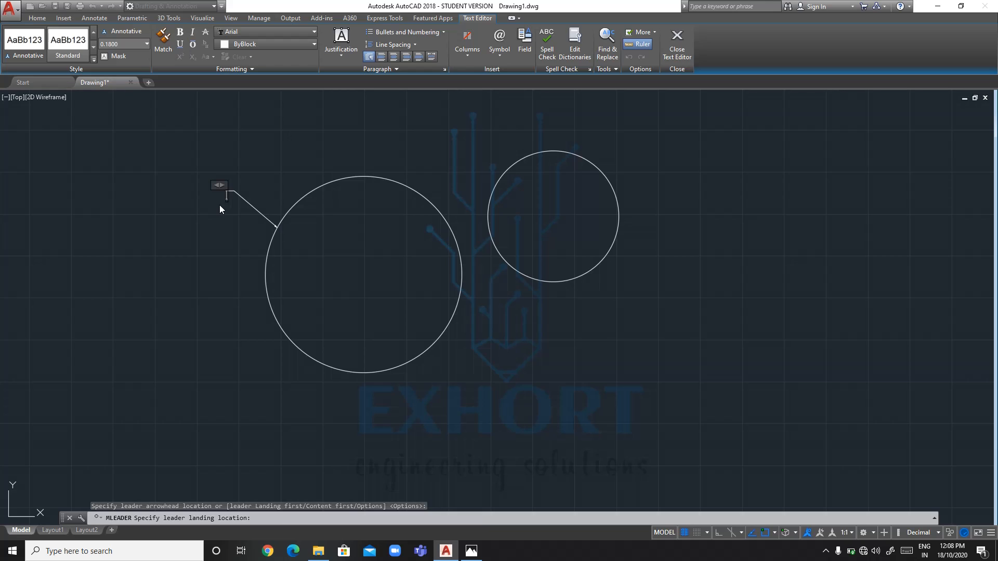
Enter CIRCLE Ø50 as the leader text, inserting the diameter sign as a symbol before the number.
text(C)
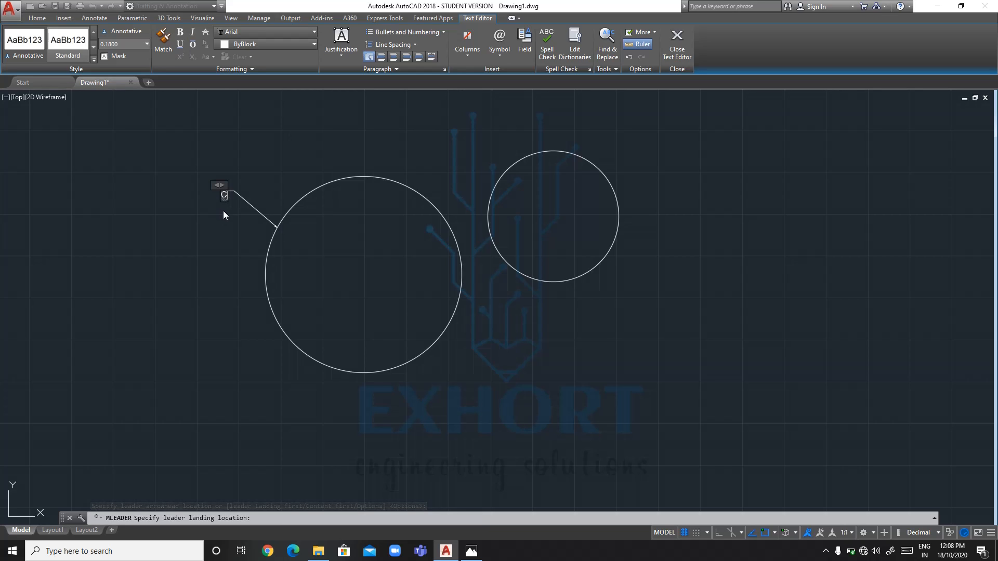
text(l)
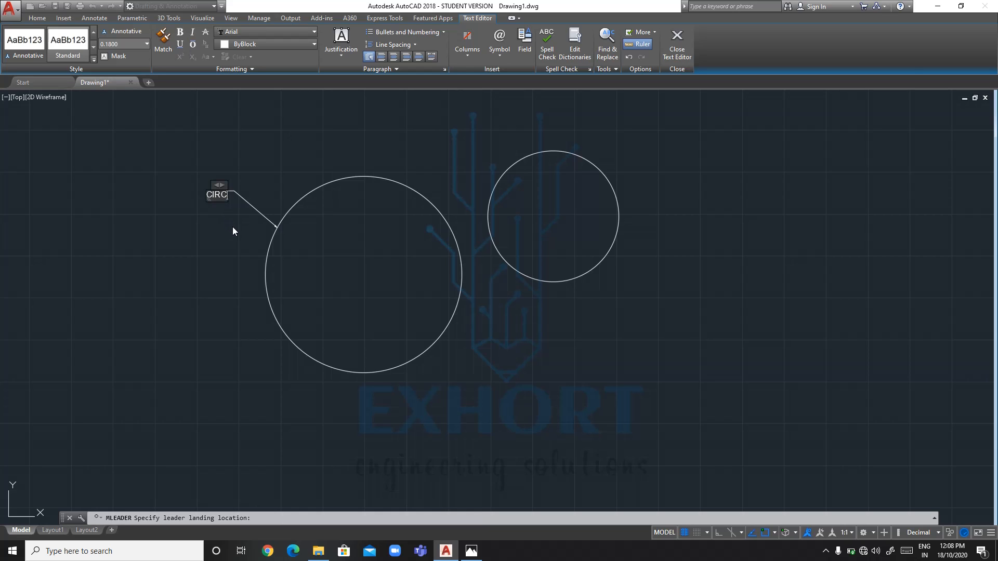
text(RCLE)
click(497, 54)
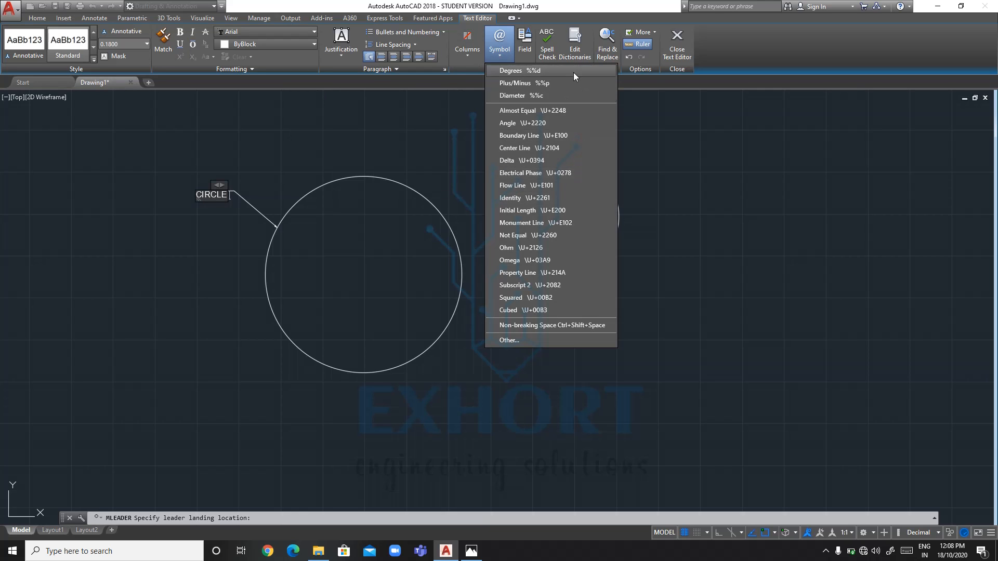
click(548, 97)
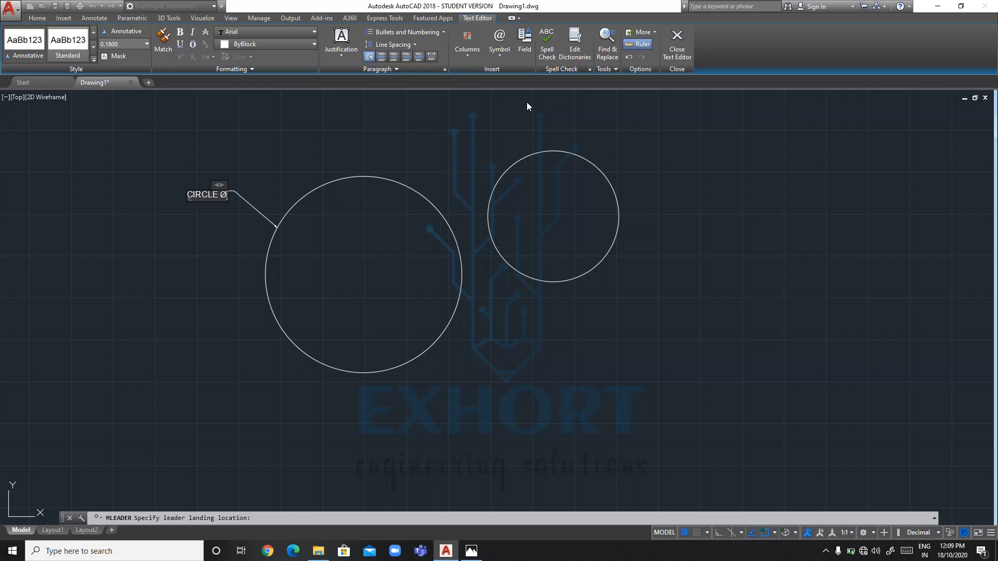
text(50)
Try the Top Left justification on the leader text, set it to Top Right, and finish the text editing.
click(109, 44)
click(336, 49)
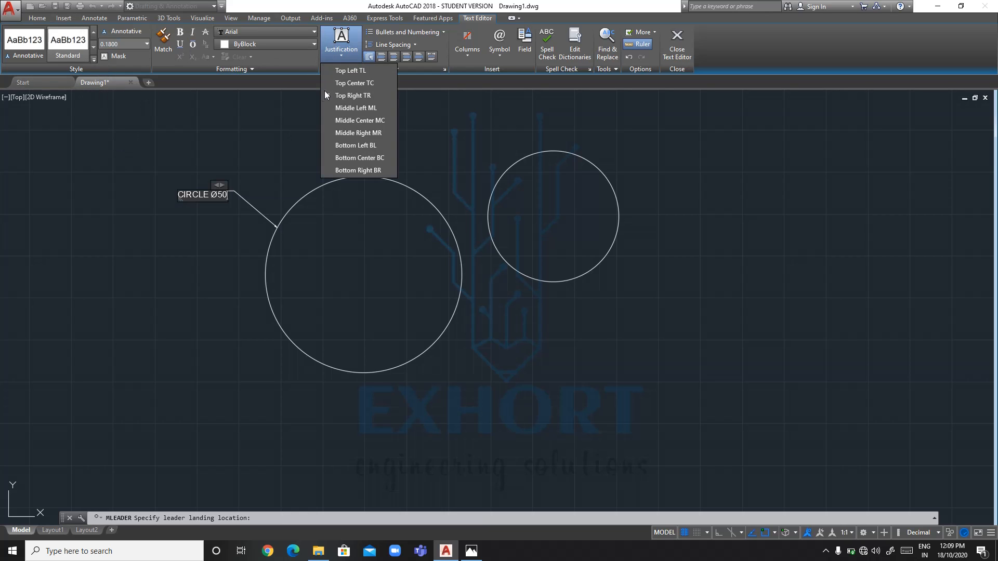
click(344, 70)
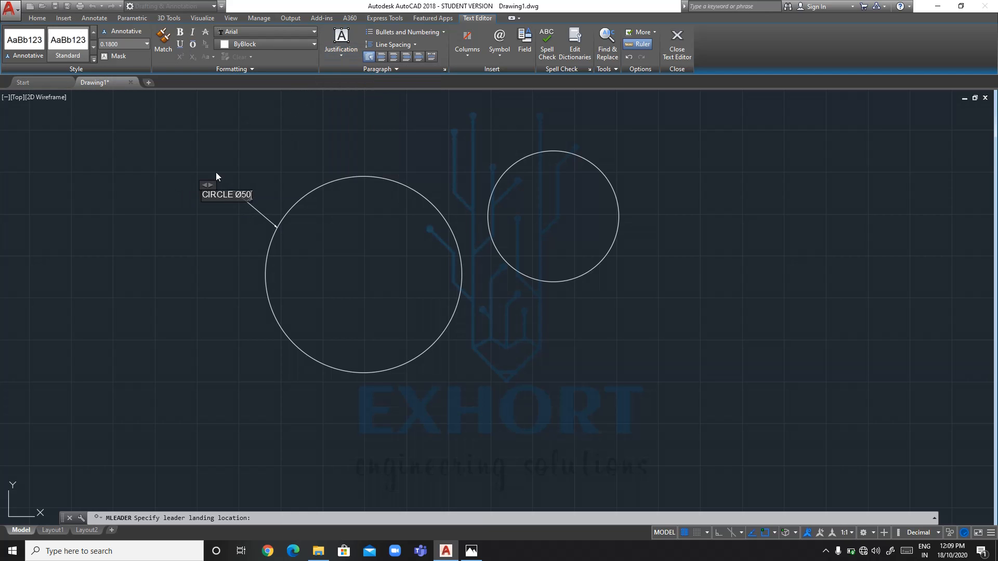
click(338, 57)
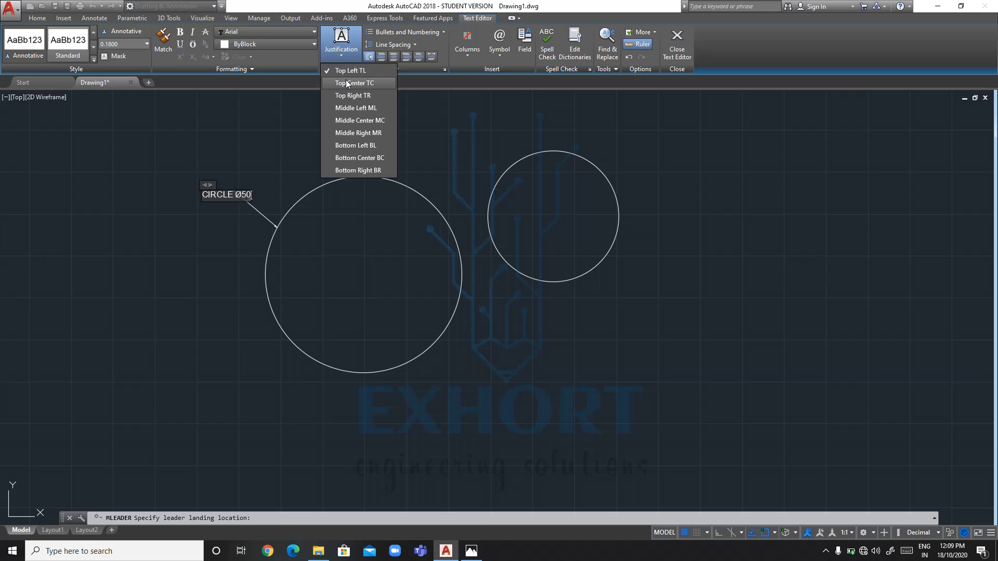
click(345, 95)
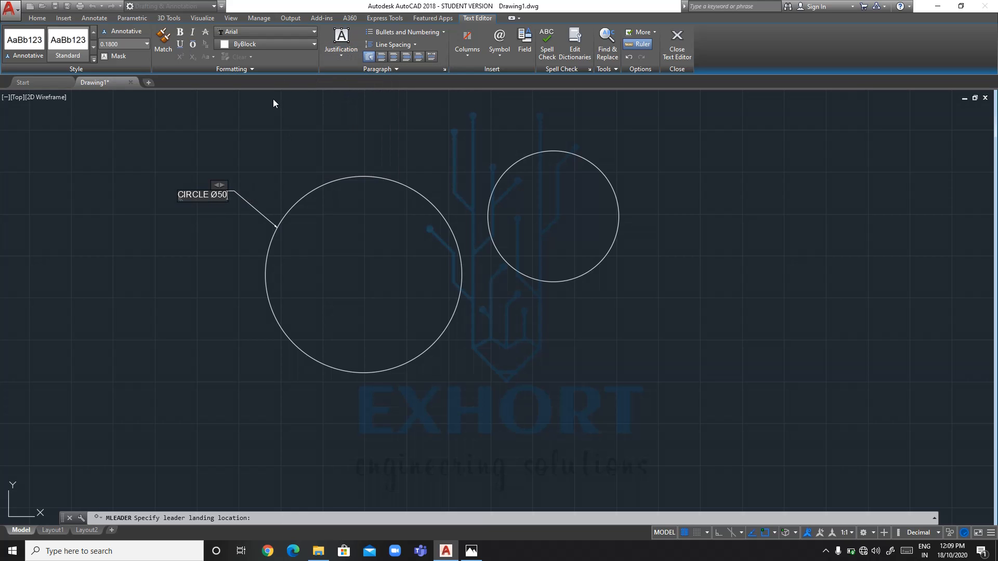
click(424, 32)
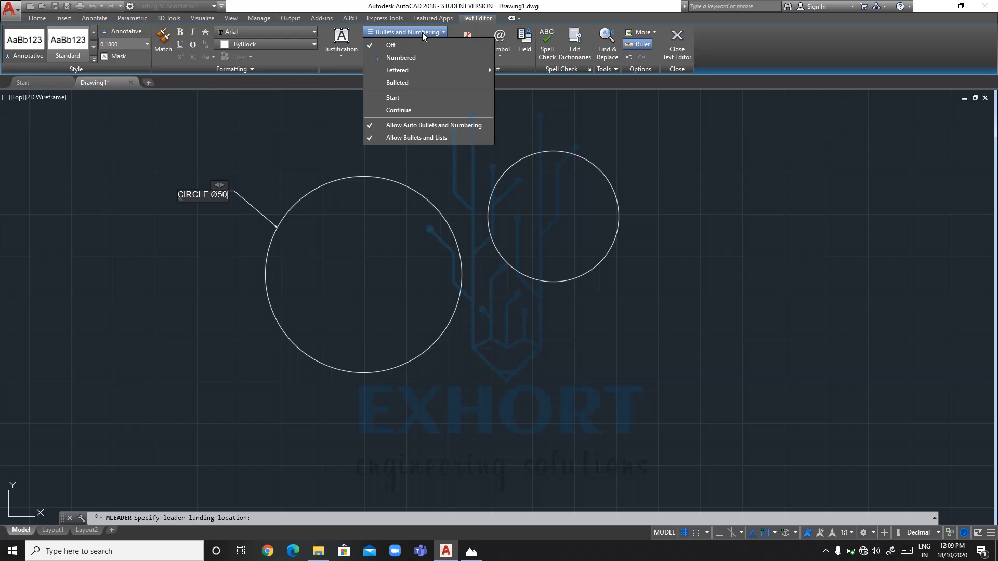
click(422, 33)
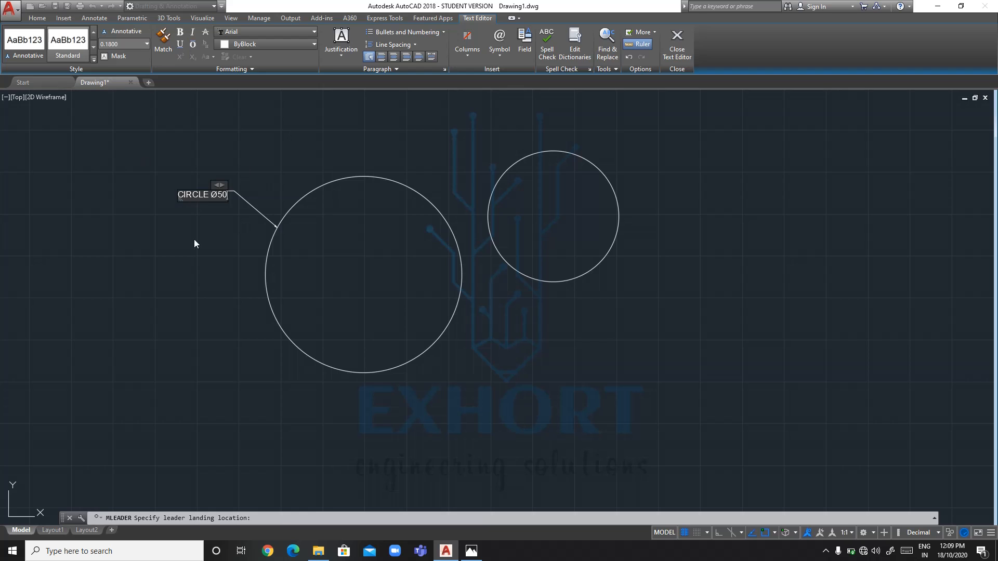
click(674, 42)
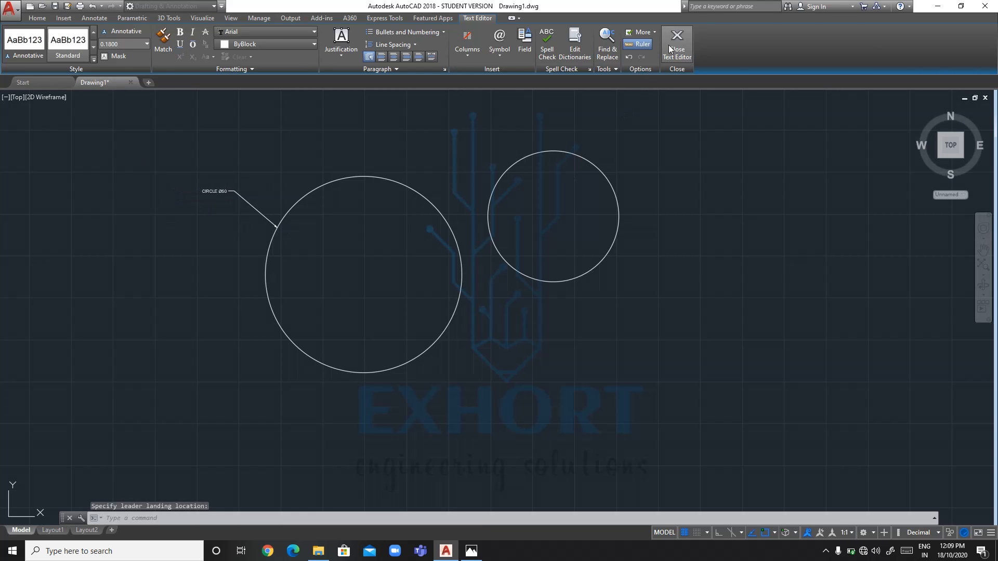
scroll(207, 190, up, 4)
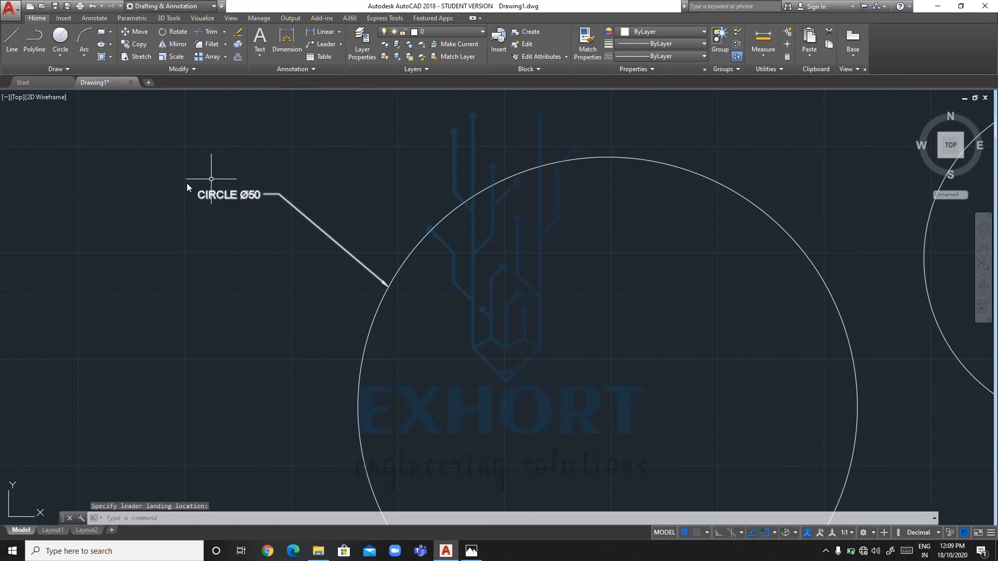
scroll(242, 198, down, 4)
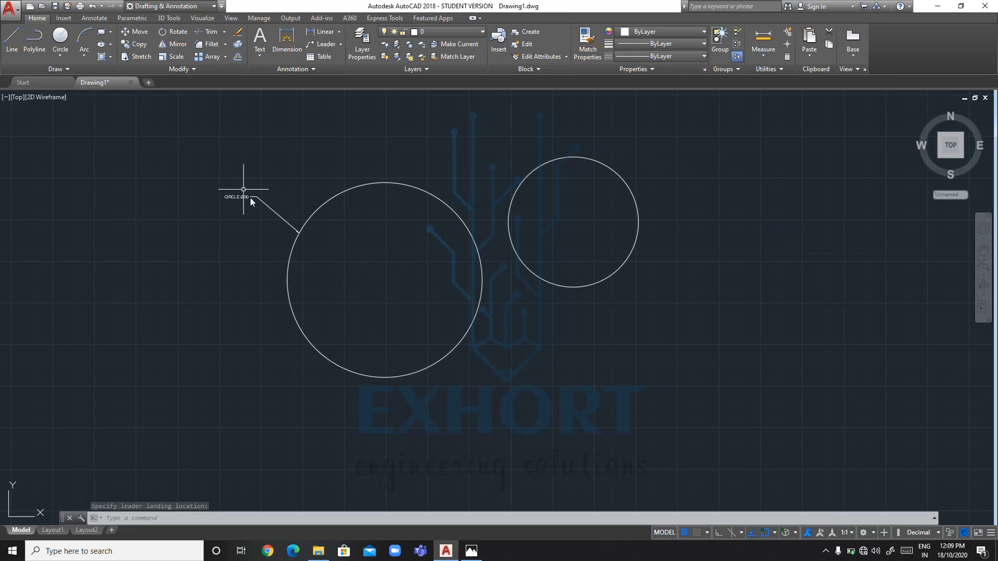
Add a second leader from the CIRCLE Ø50 label to the left edge of the small circle.
scroll(289, 225, up, 2)
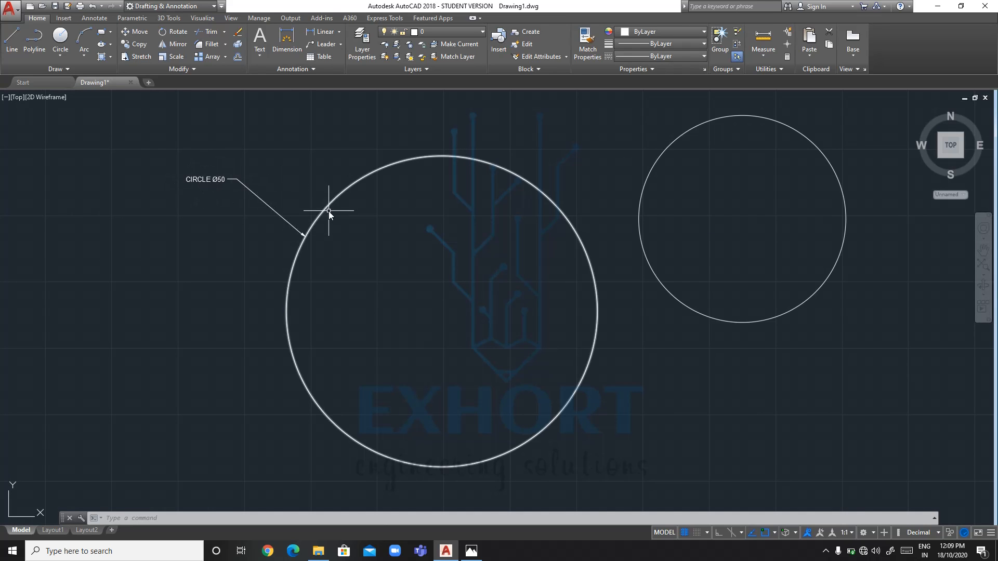
click(340, 44)
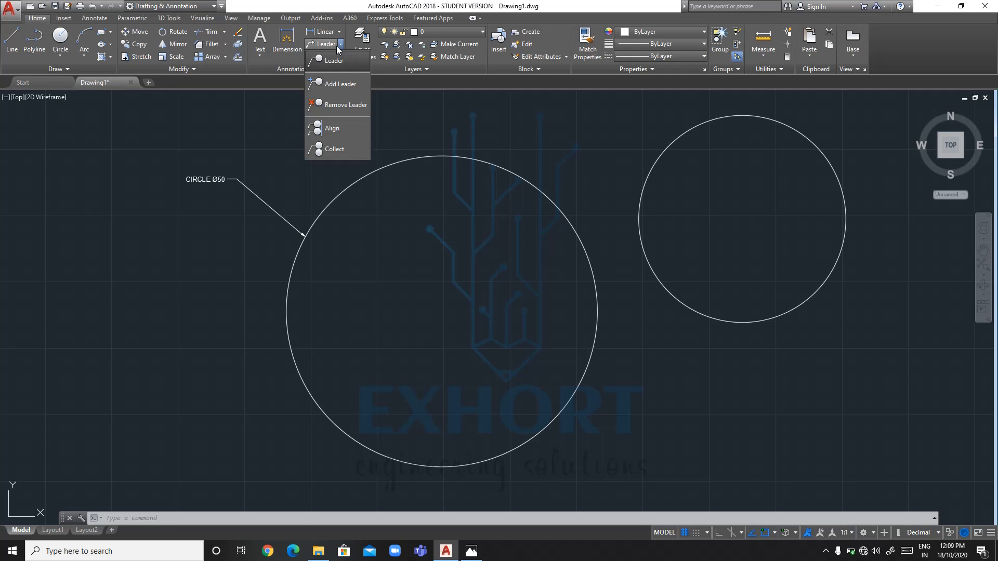
click(313, 85)
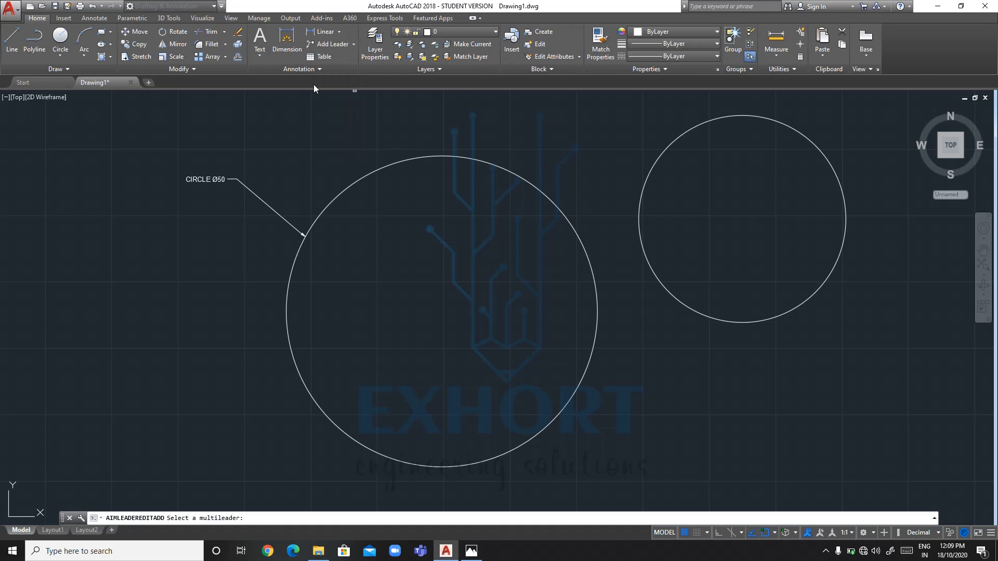
click(359, 179)
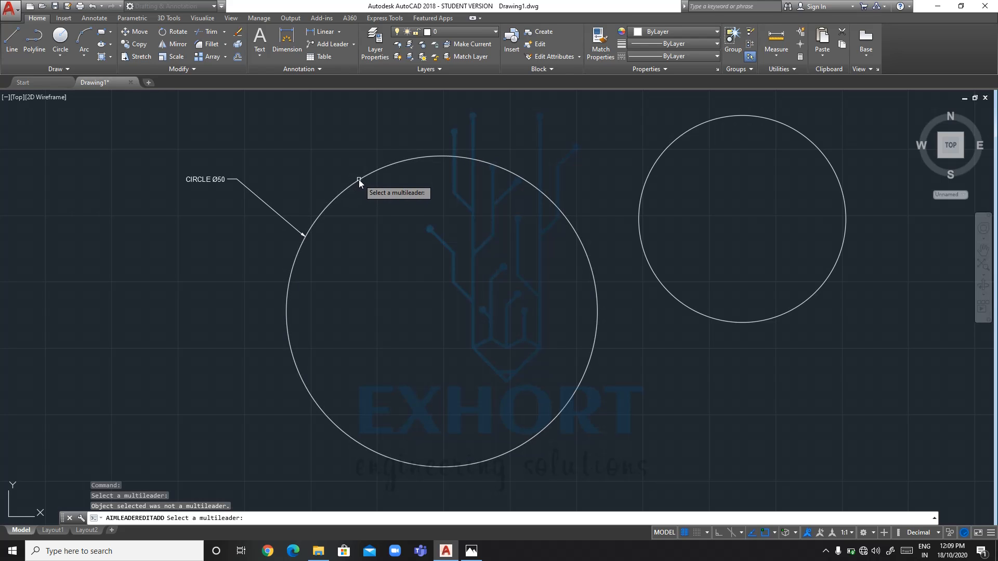
click(221, 179)
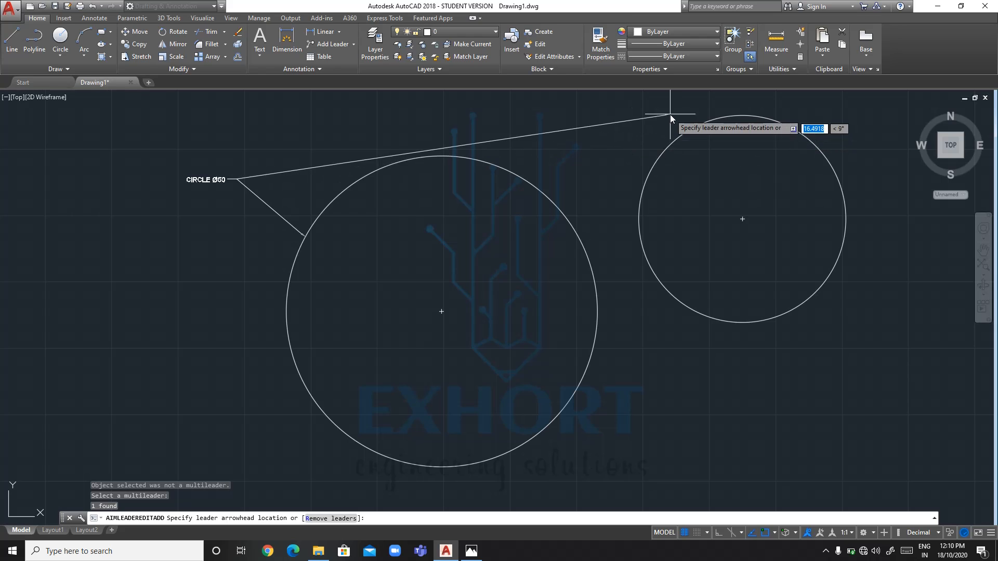
click(642, 243)
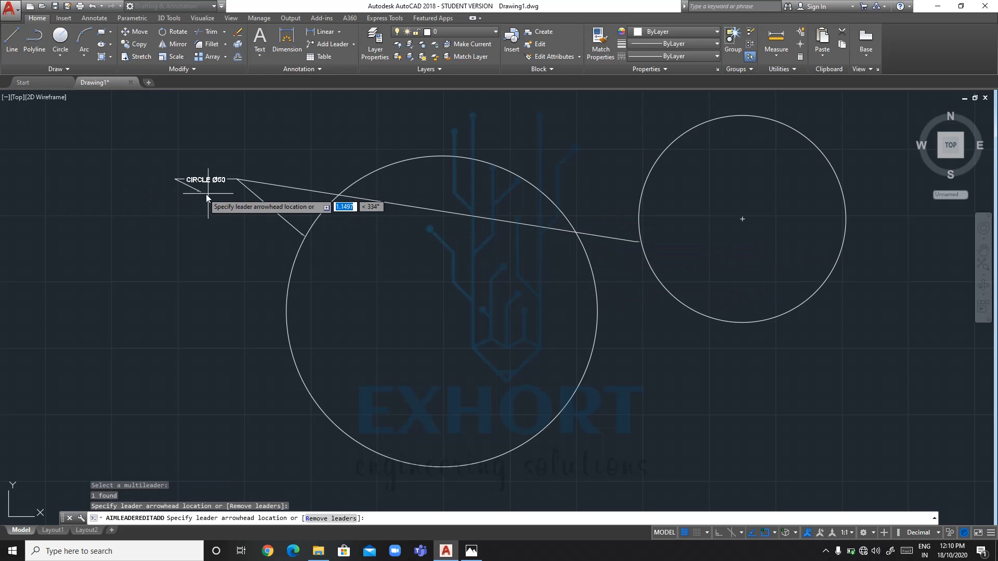
key(Escape)
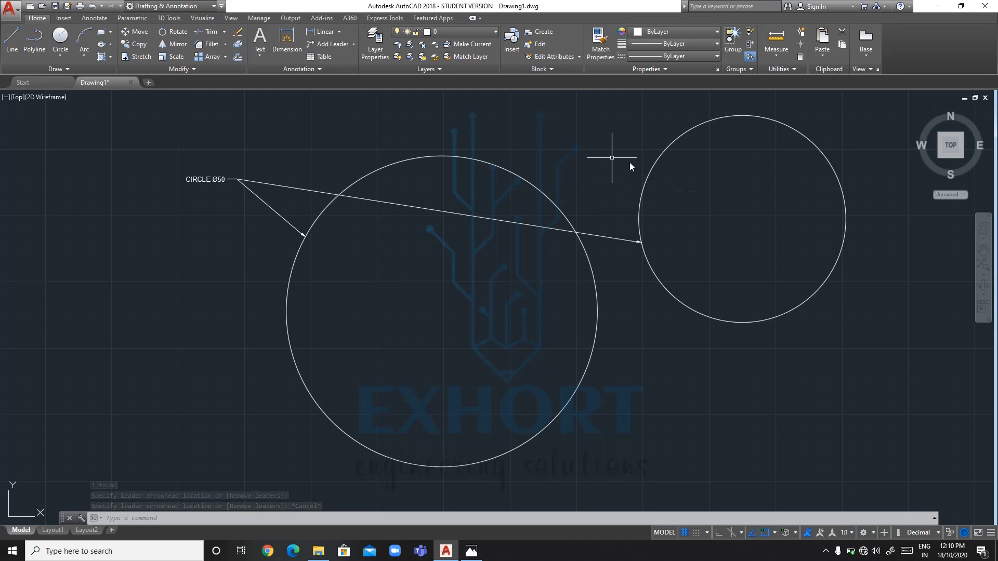
Try to remove a leader from the CIRCLE Ø50 multileader with the Remove Leader command.
scroll(564, 223, up, 2)
scroll(564, 230, down, 2)
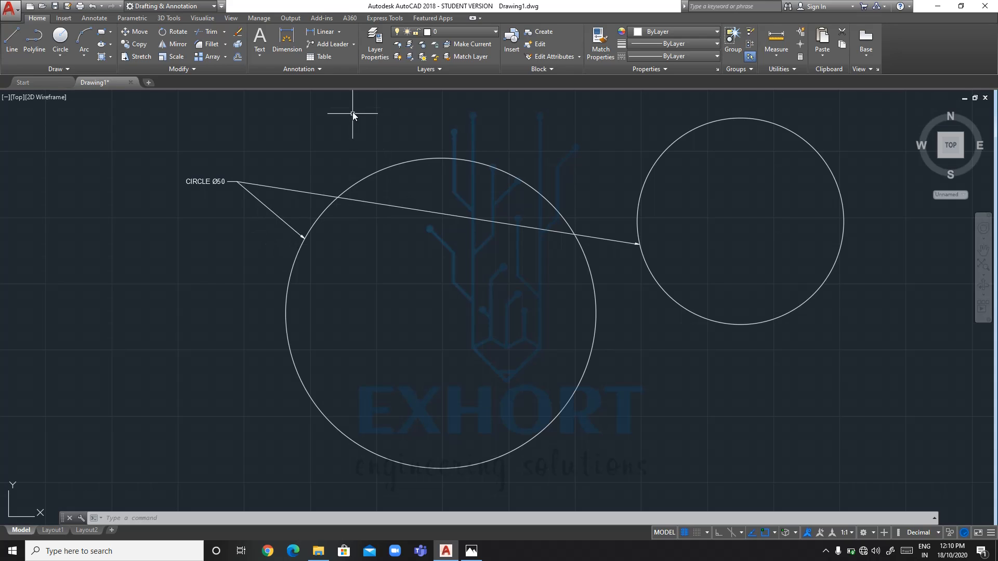
click(352, 46)
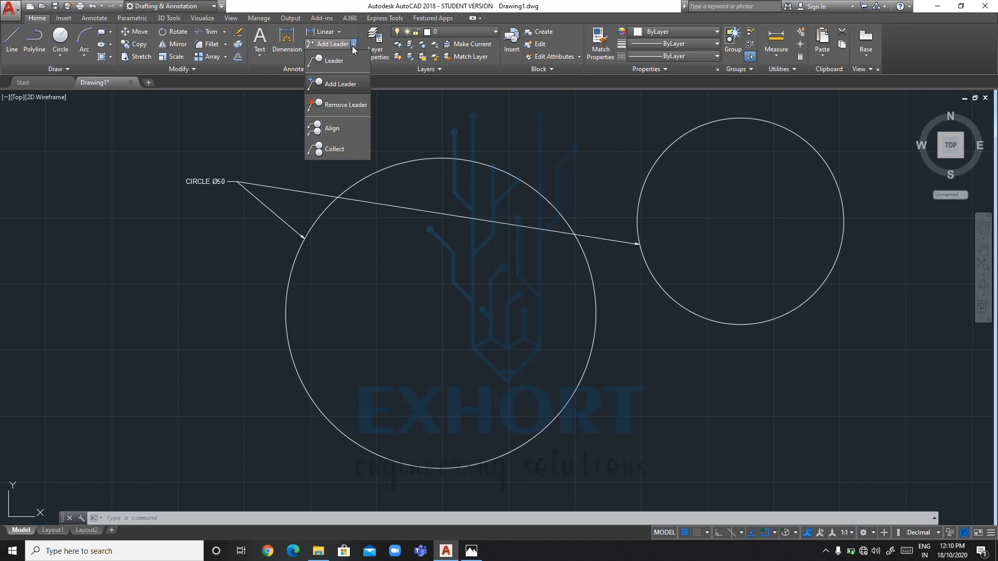
click(341, 105)
click(379, 204)
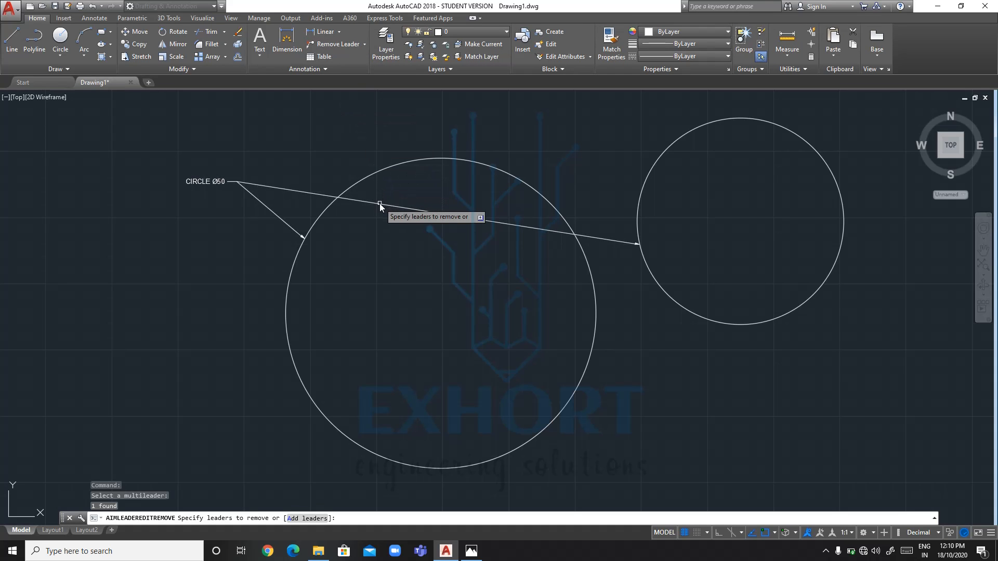
click(217, 180)
click(217, 180)
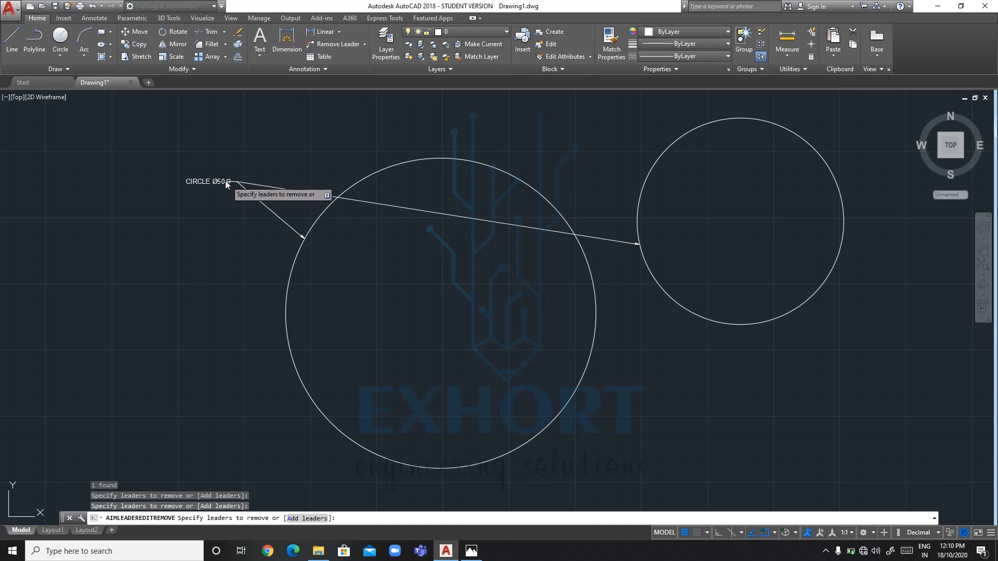
click(250, 190)
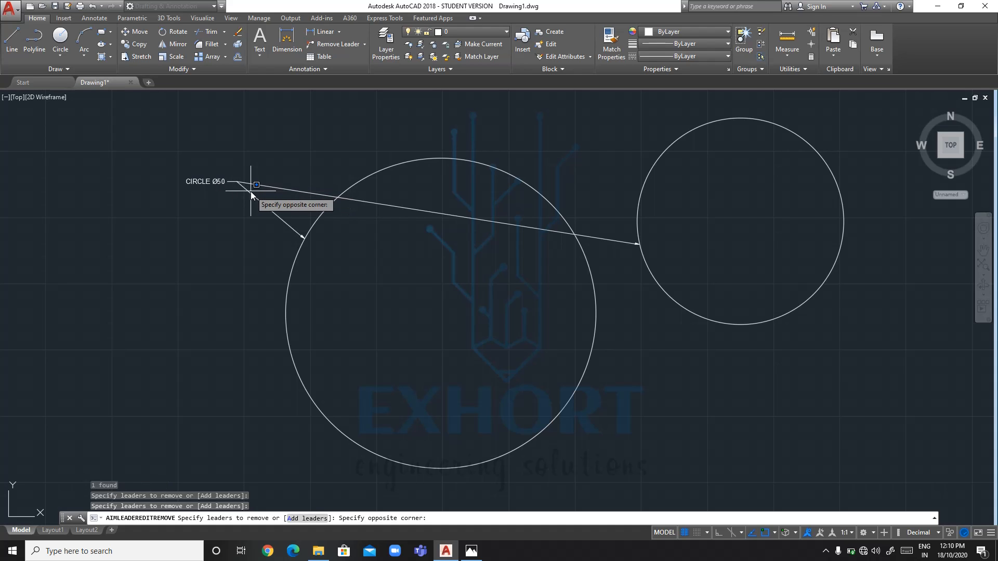
click(291, 228)
key(Escape)
key(Escape)
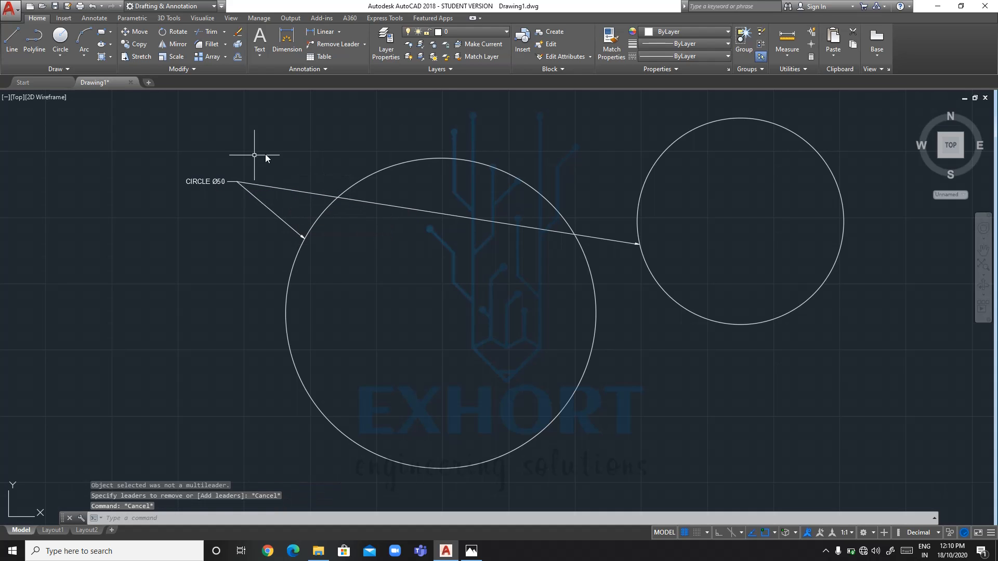
Add a multileader with the text ABC pointing to the small circle's upper-left edge.
click(364, 45)
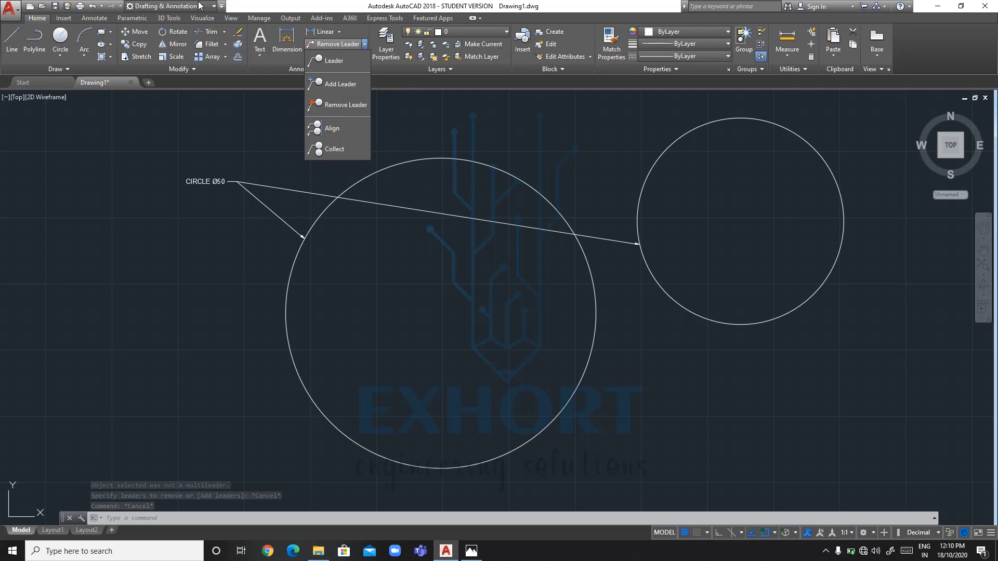
click(364, 44)
click(344, 58)
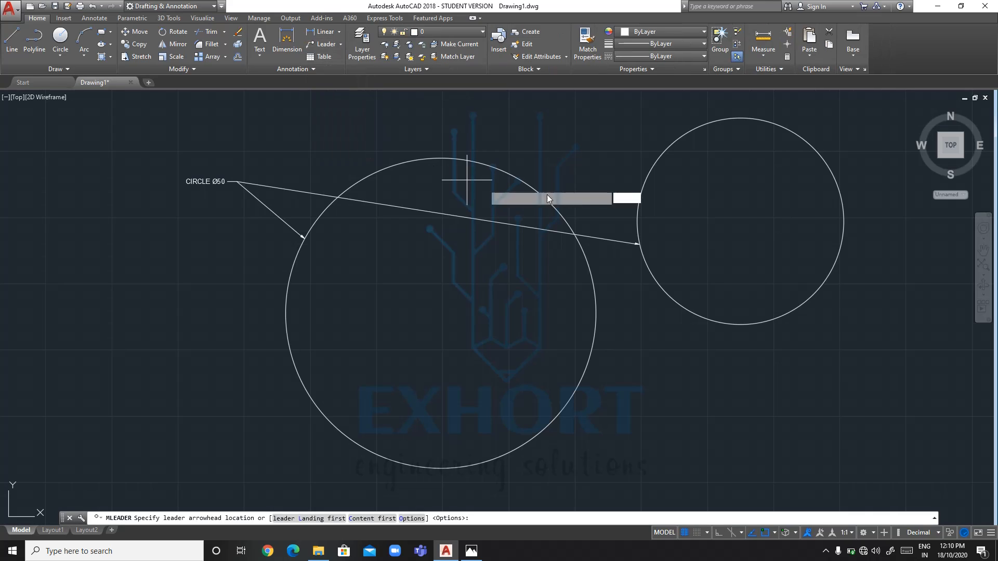
click(650, 170)
click(594, 145)
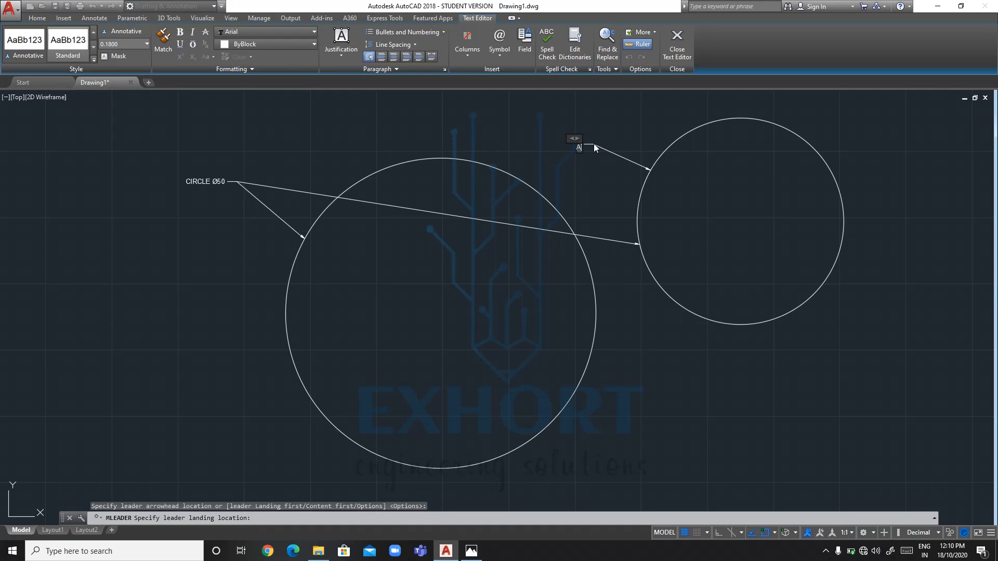
text(ABC)
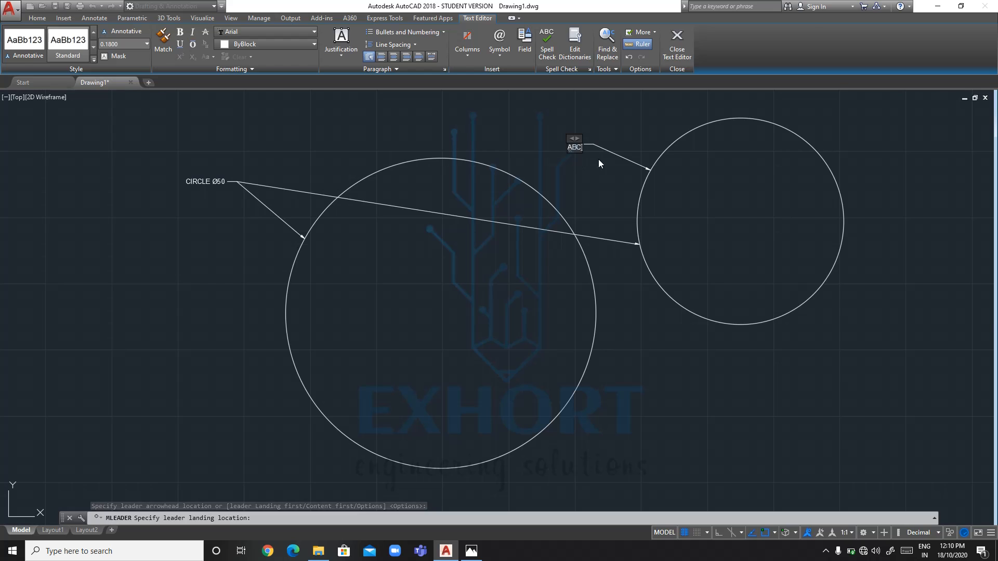
click(597, 159)
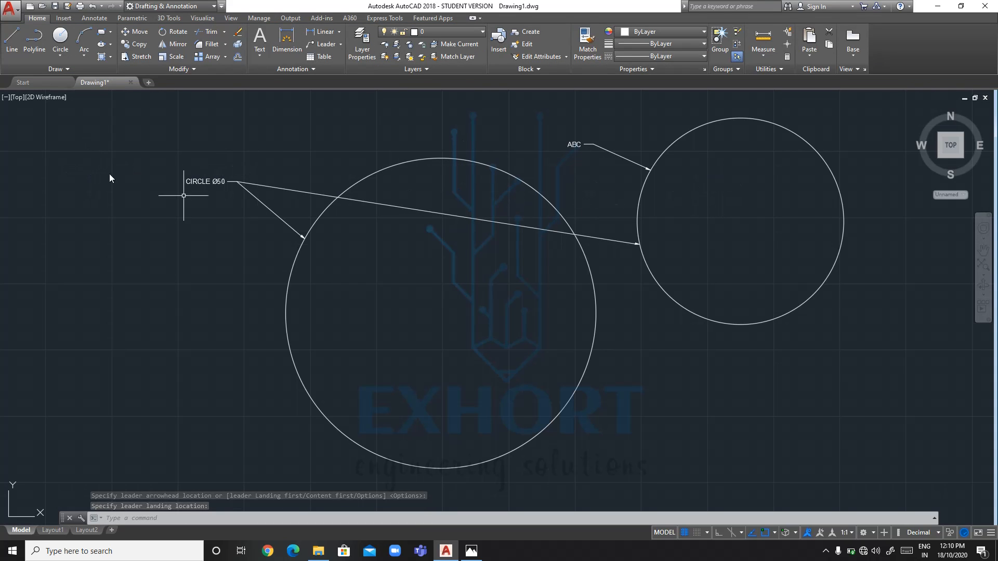
Align the CIRCLE Ø50 multileader with the ABC multileader along a horizontal direction.
click(341, 44)
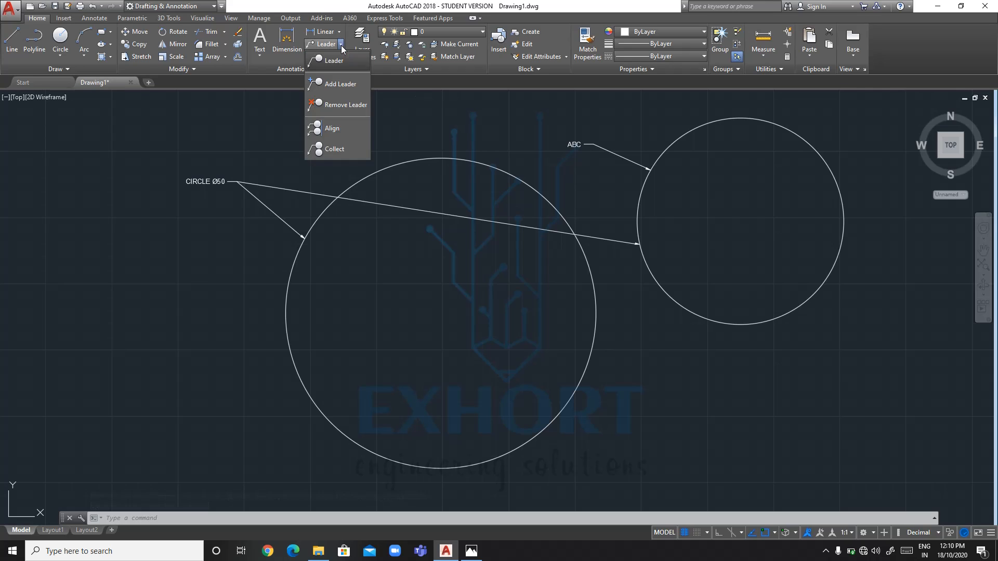
click(317, 128)
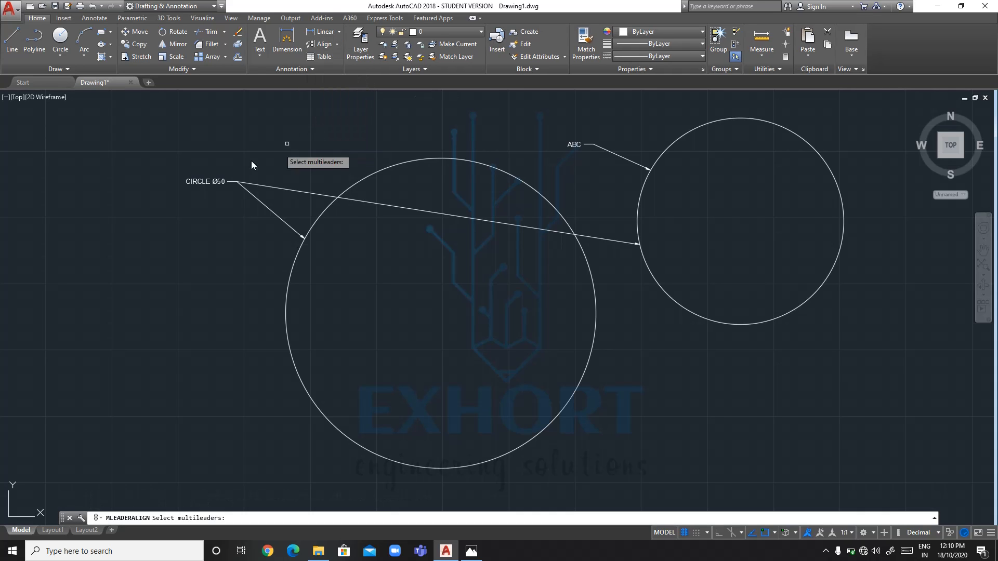
click(208, 184)
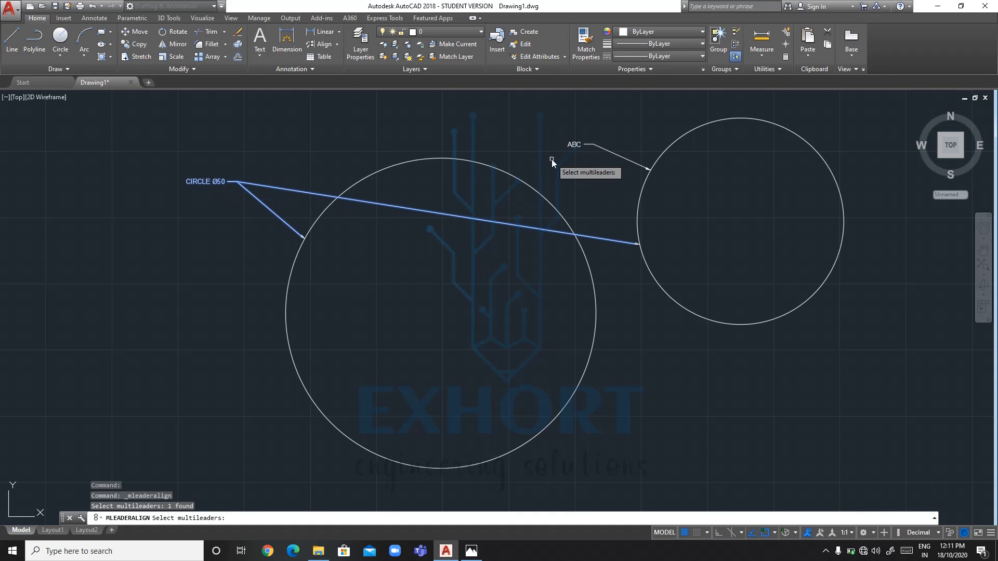
key(Return)
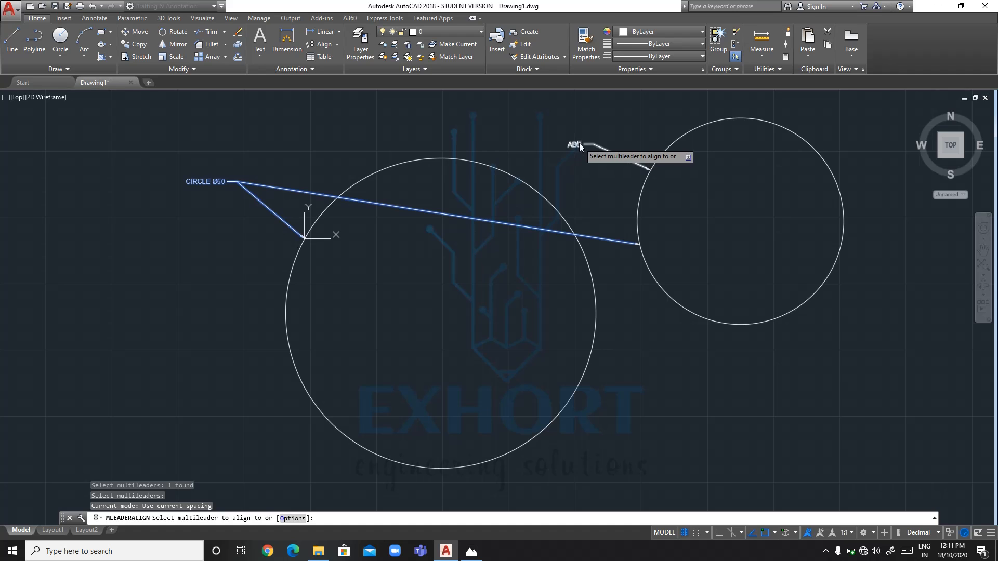
click(578, 142)
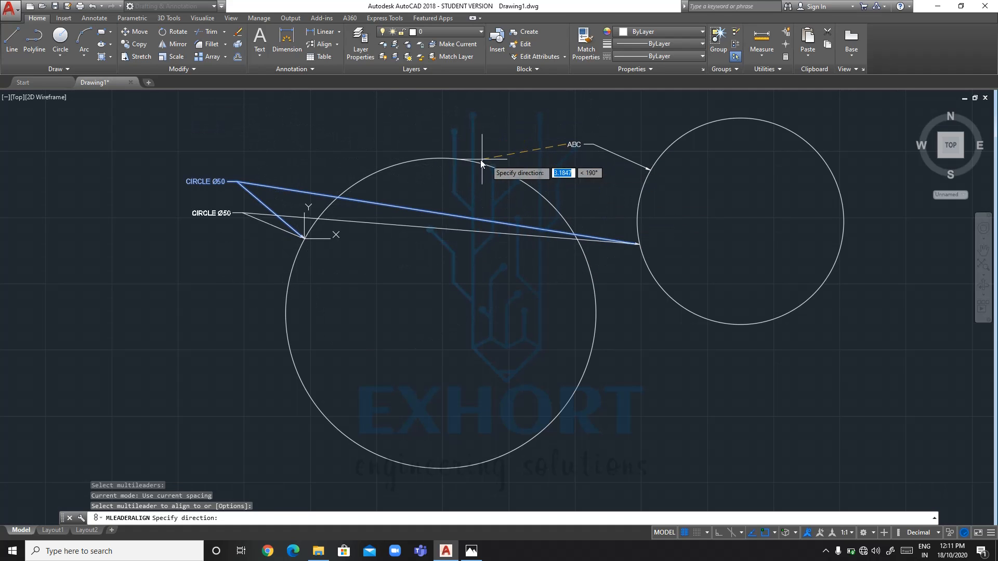
click(410, 144)
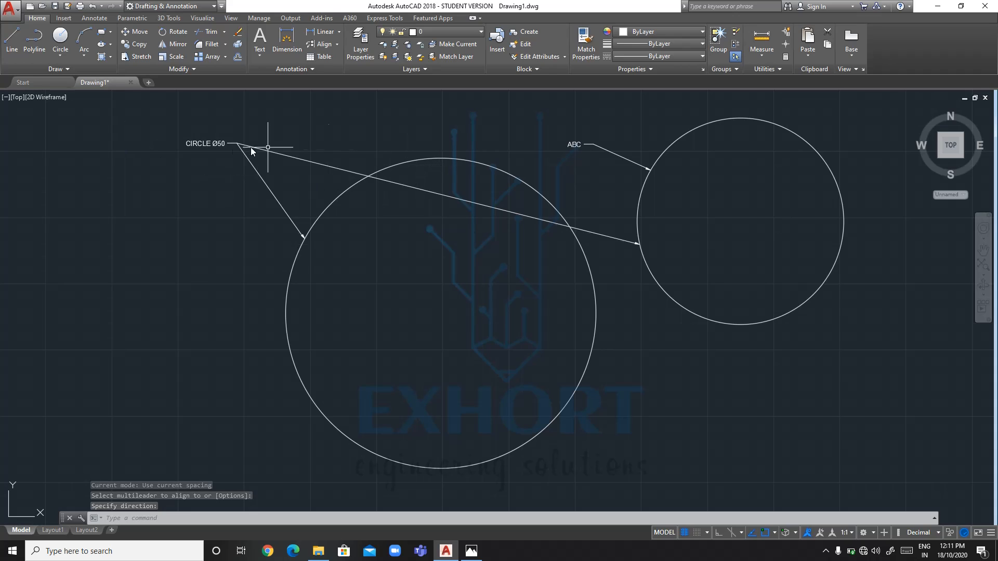
Try to gather the CIRCLE Ø50 multileader with the Collect command.
click(337, 45)
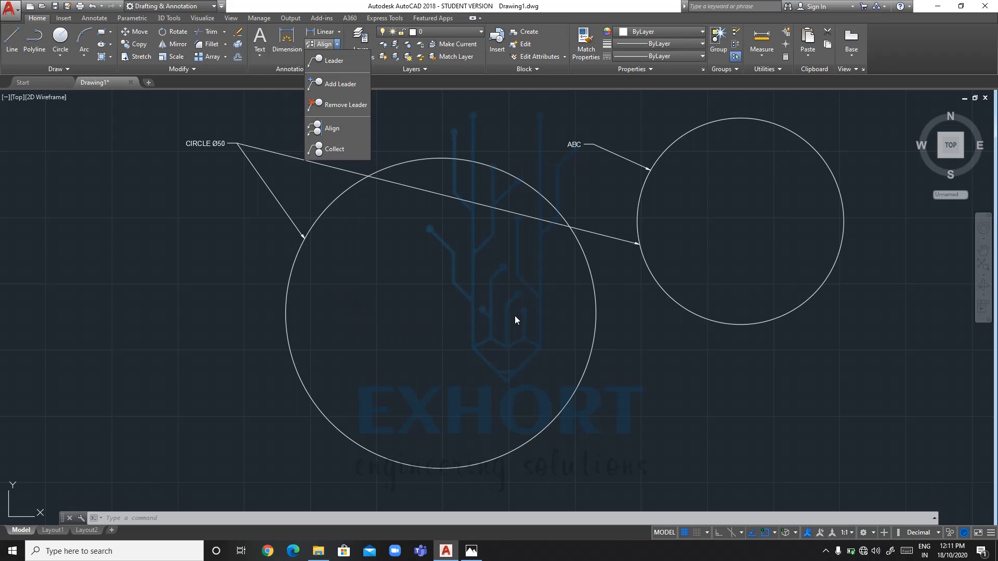
click(630, 221)
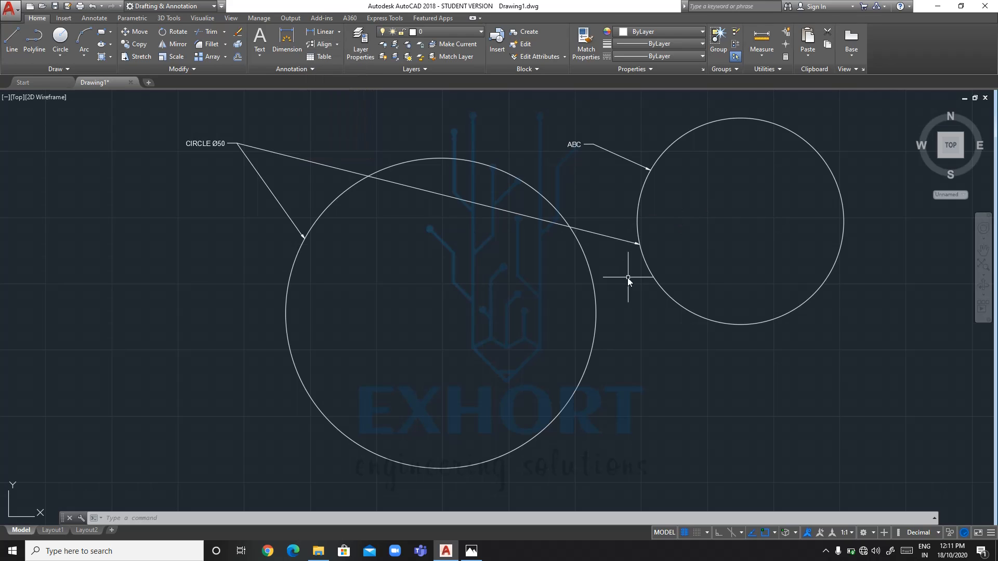
click(330, 45)
click(336, 45)
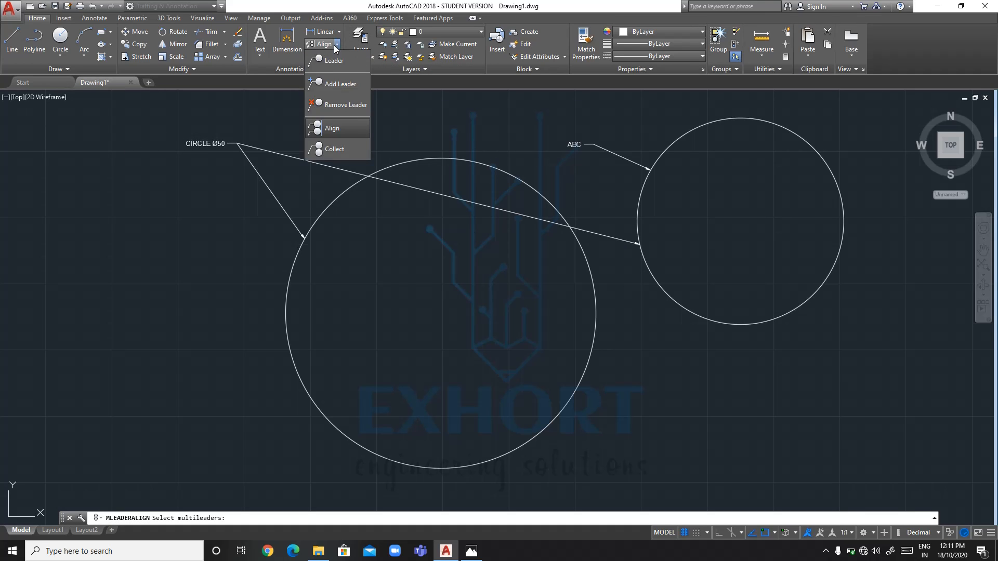
click(327, 150)
click(204, 146)
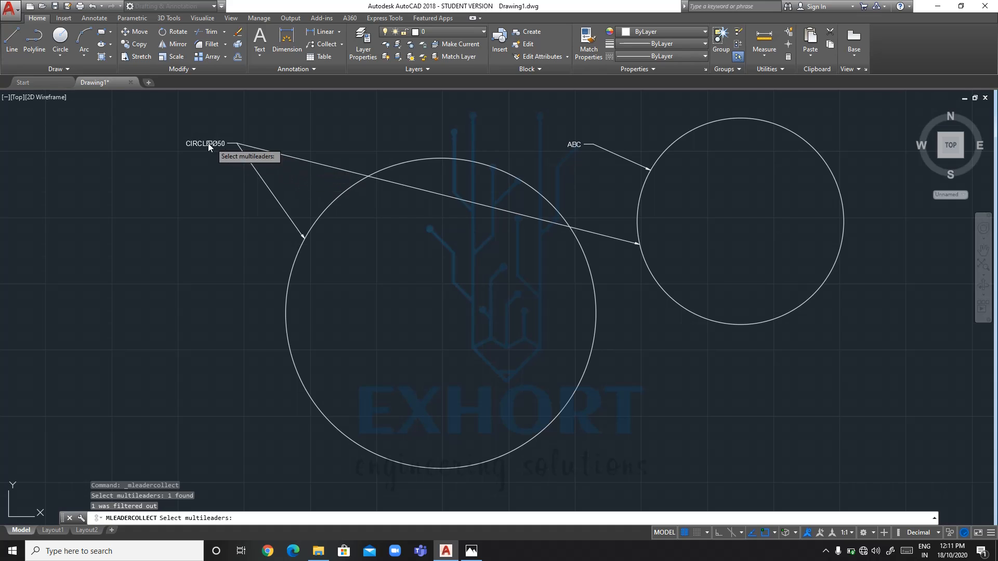
click(198, 144)
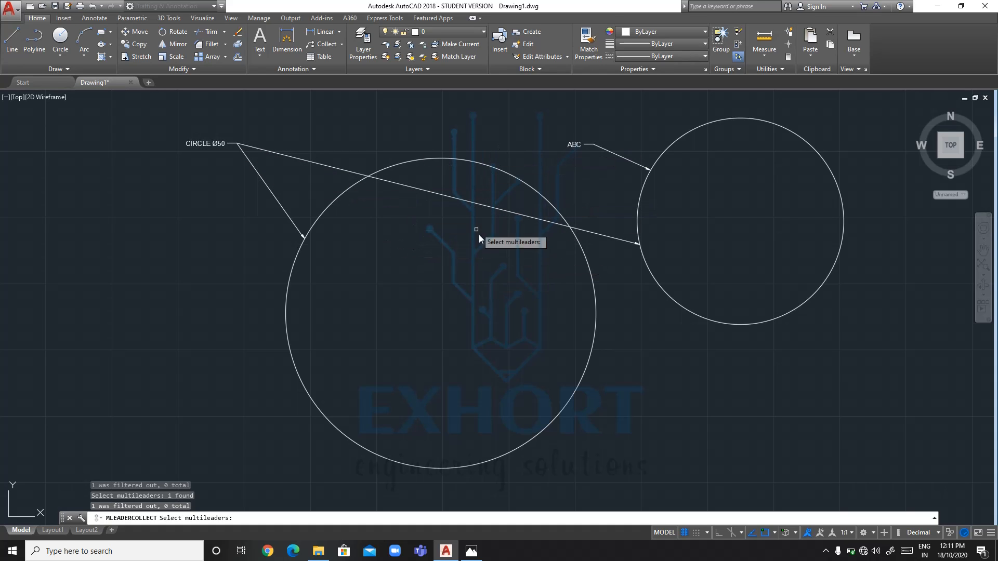
key(Escape)
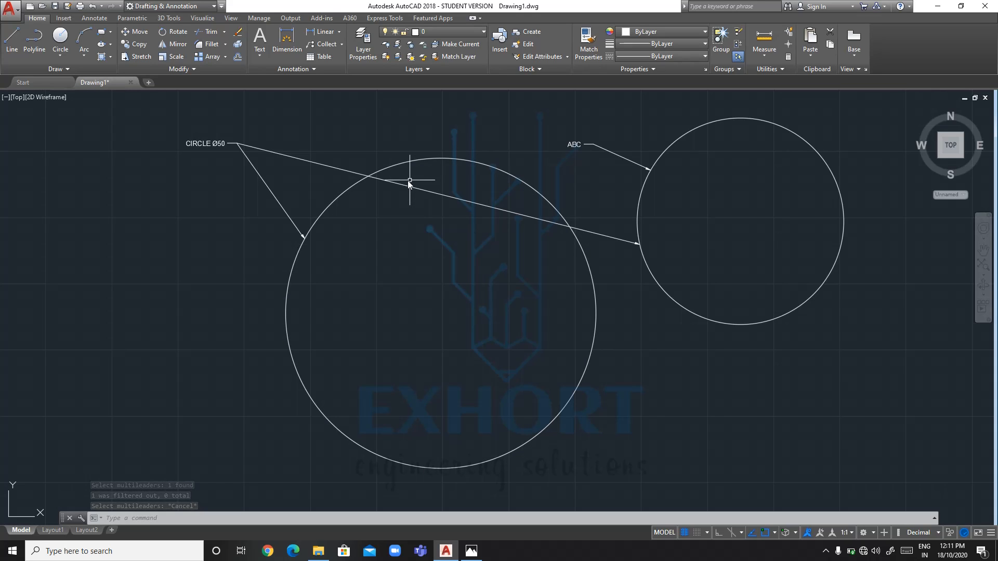
click(341, 45)
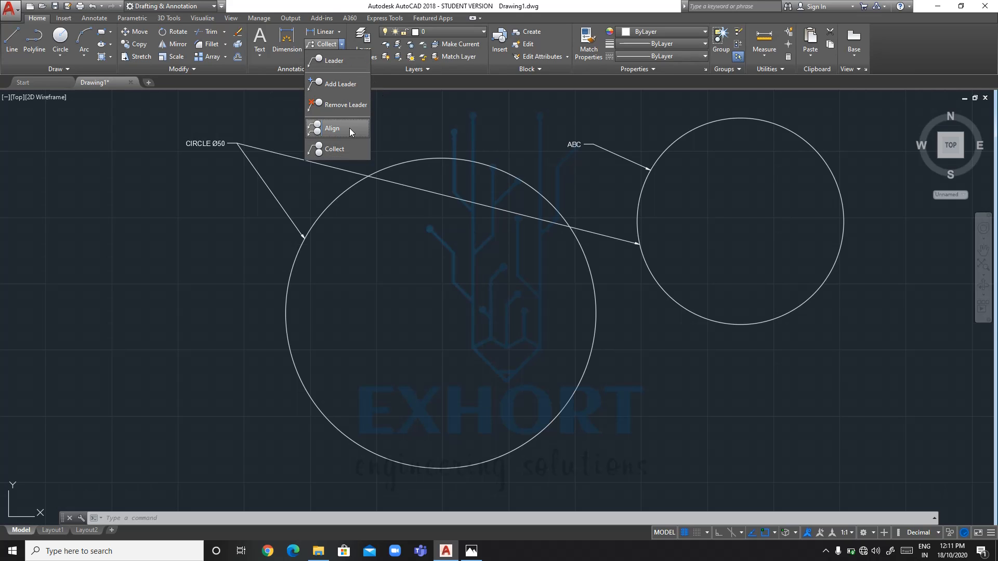
click(341, 45)
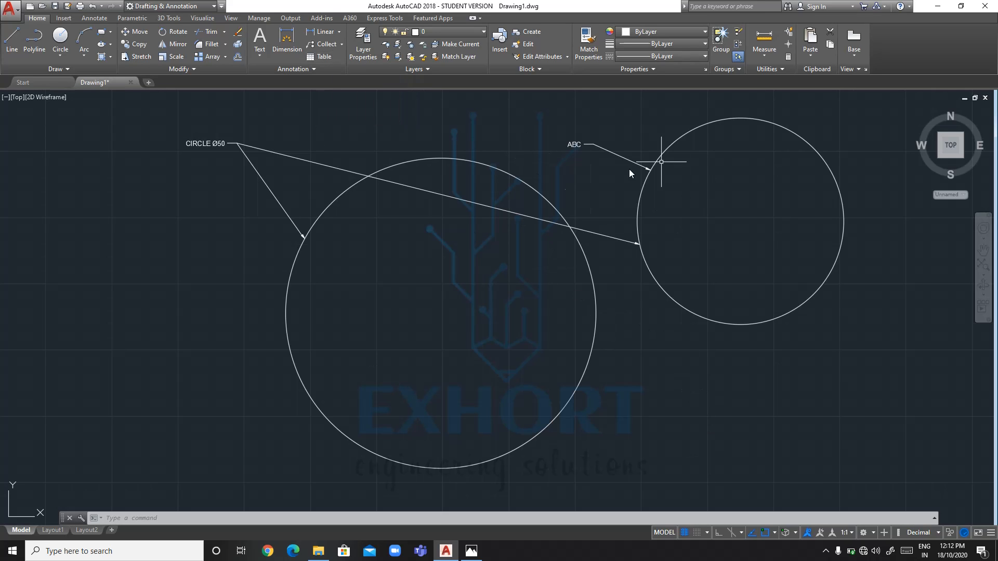
Draw a small circle by center and radius inside the large circle, slightly below and right of its center.
click(61, 52)
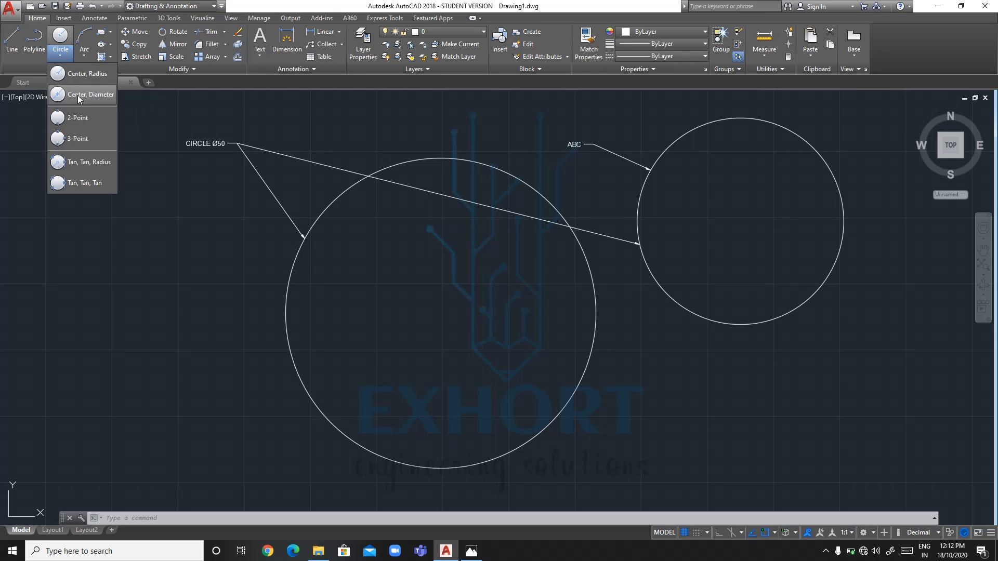
click(74, 76)
click(462, 334)
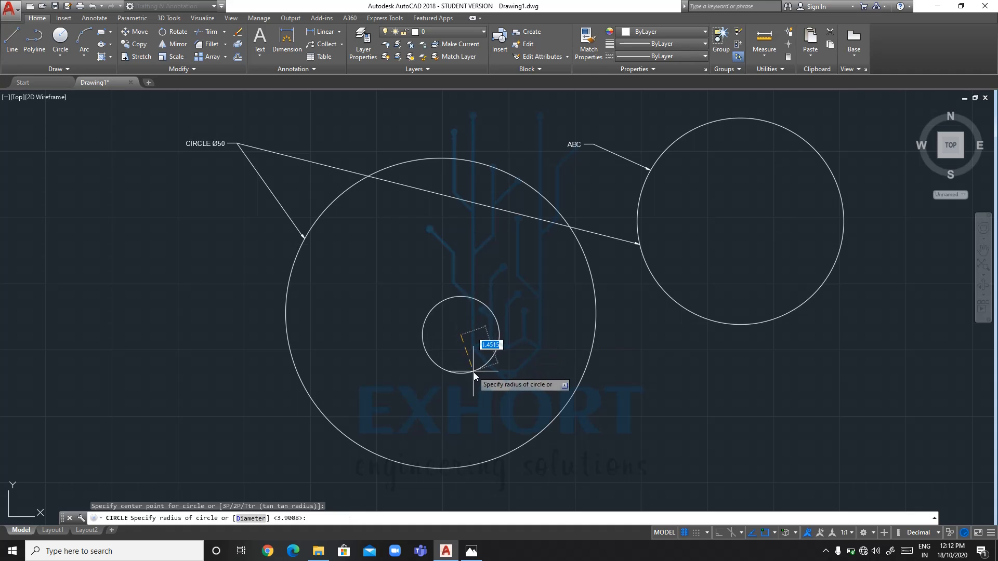
click(476, 385)
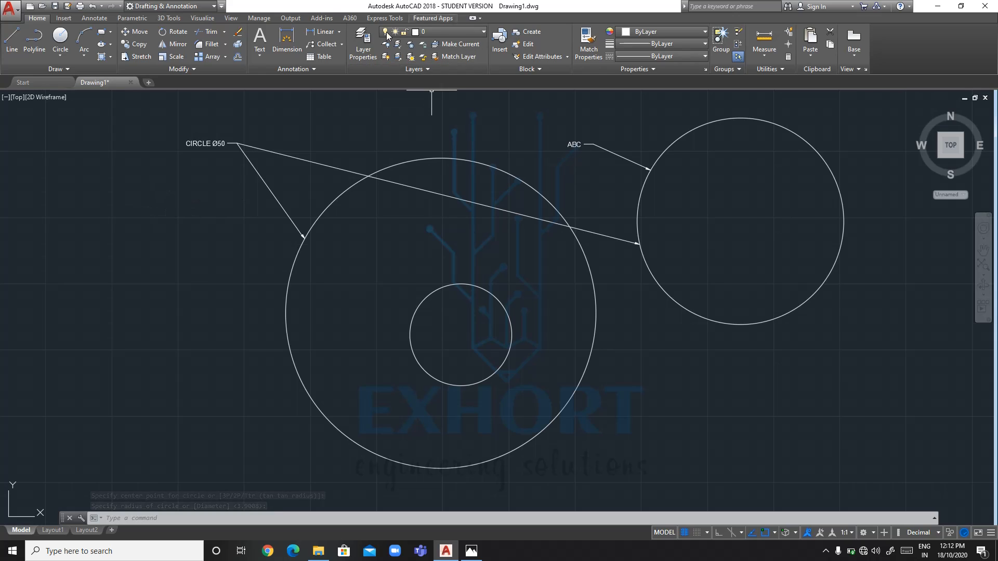
Start inserting a table with the Standard table style and open that style for modification.
click(318, 57)
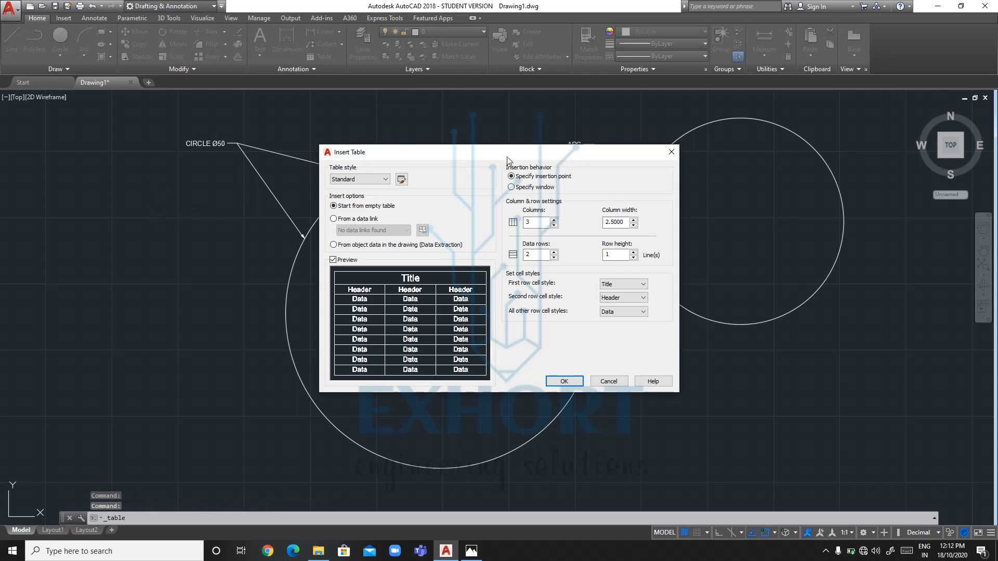
click(365, 179)
click(359, 188)
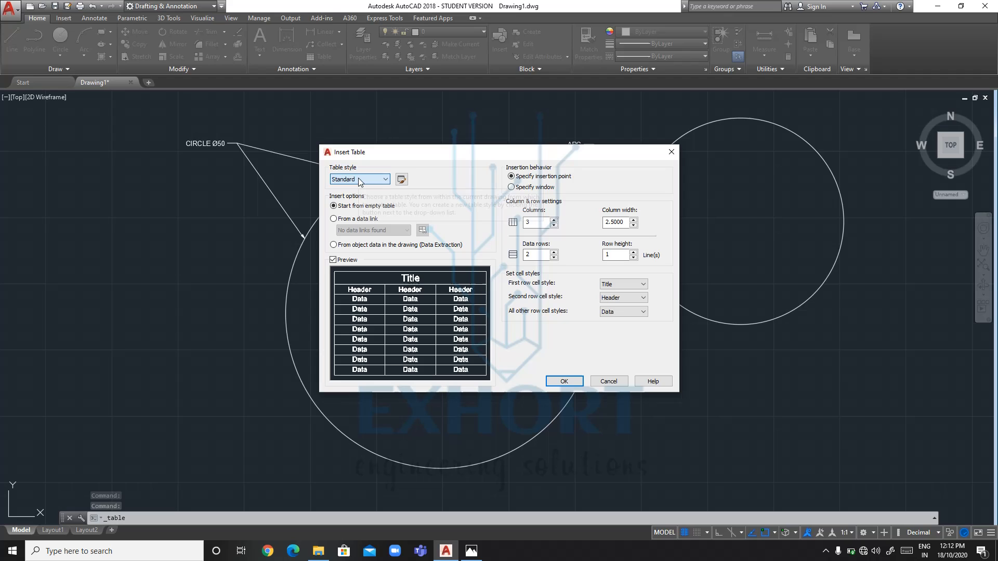
click(401, 180)
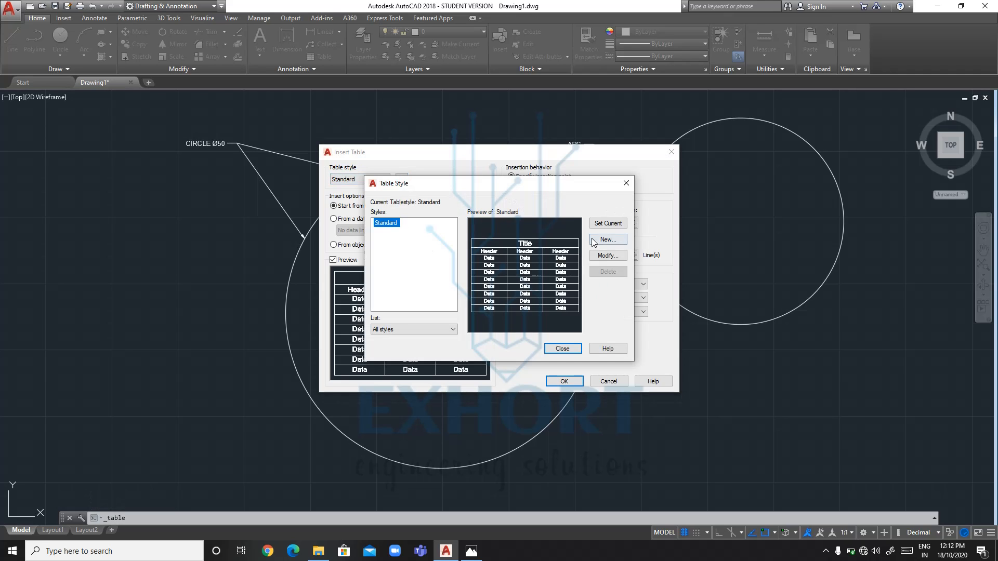
click(607, 255)
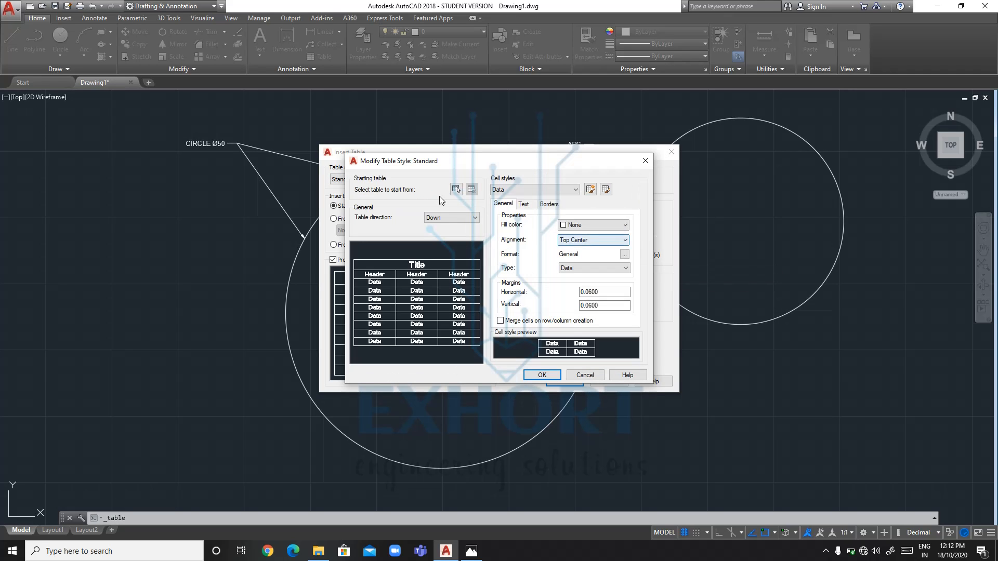
Try the Up table direction in the Standard style and set the direction back to Down.
click(470, 220)
click(447, 235)
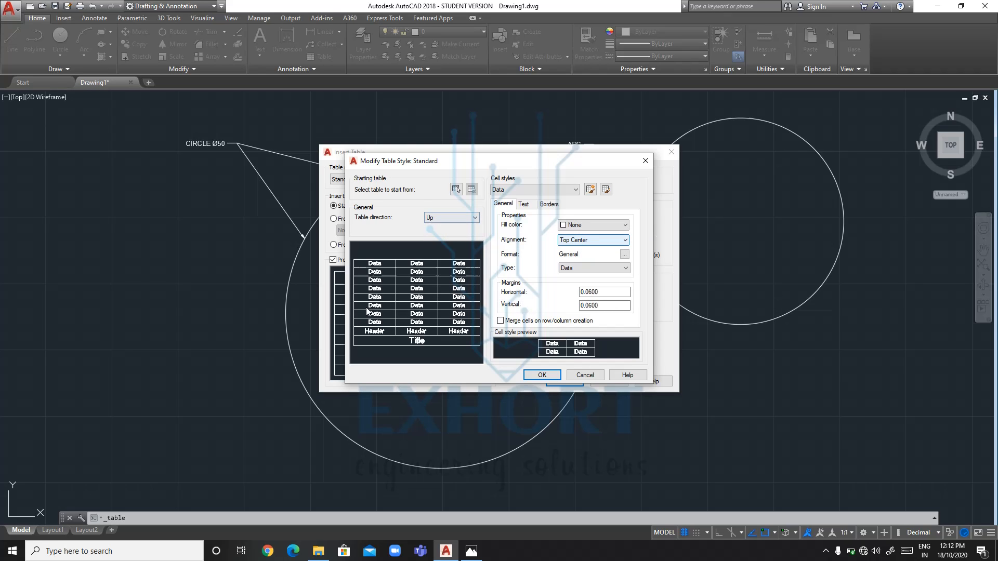
click(458, 218)
click(454, 227)
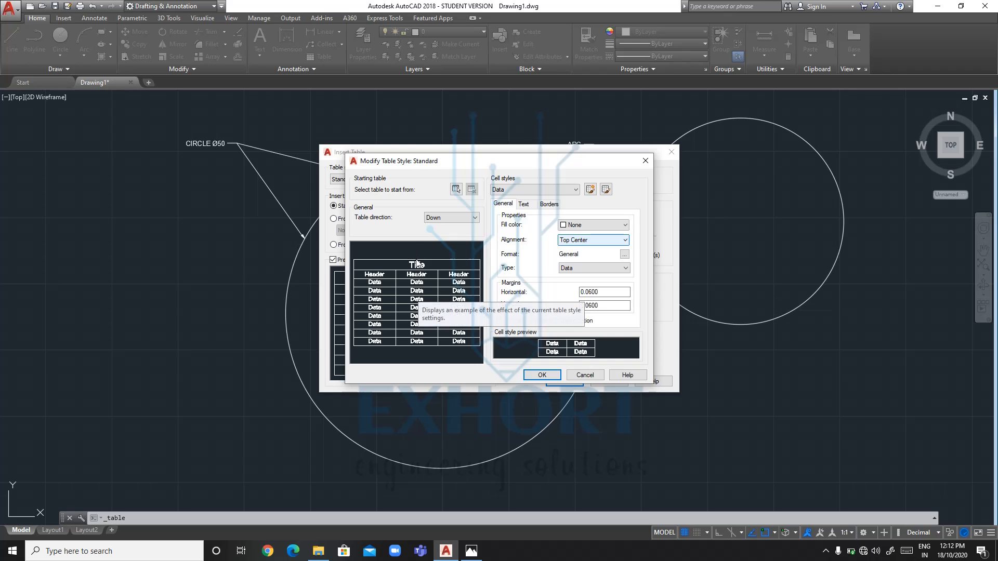
Try a Red fill color on the Data cell style and set its fill back to None.
click(553, 190)
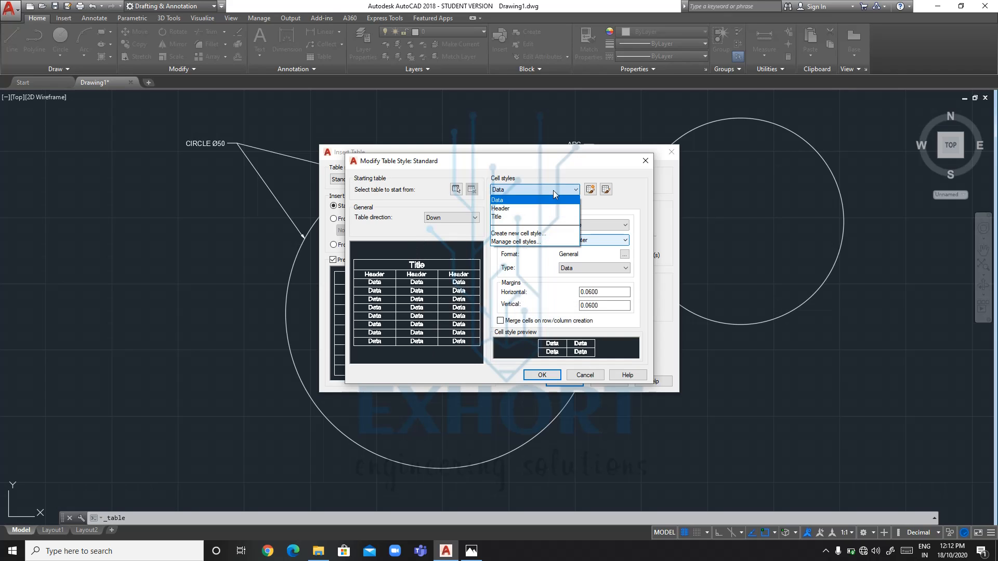
click(540, 200)
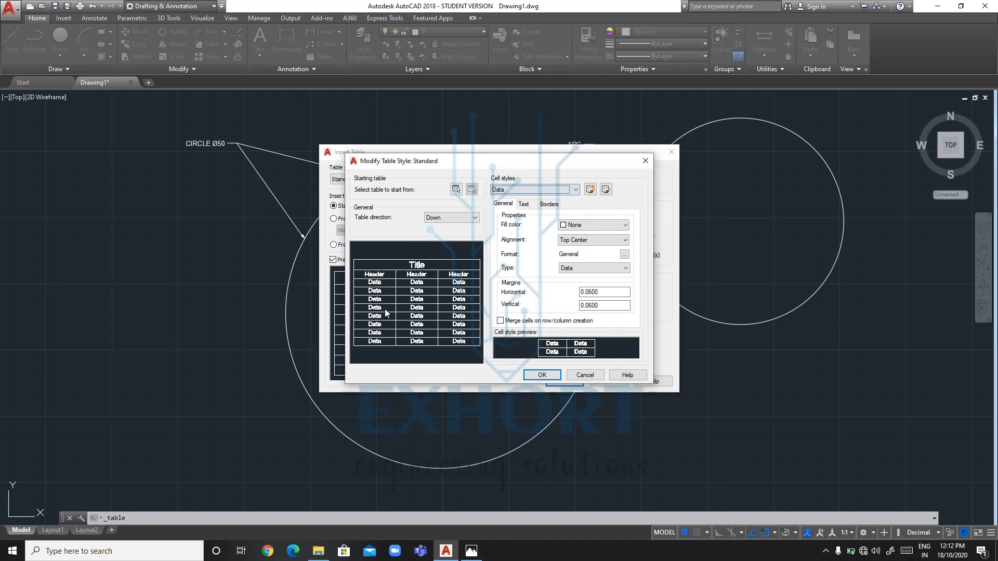
click(561, 228)
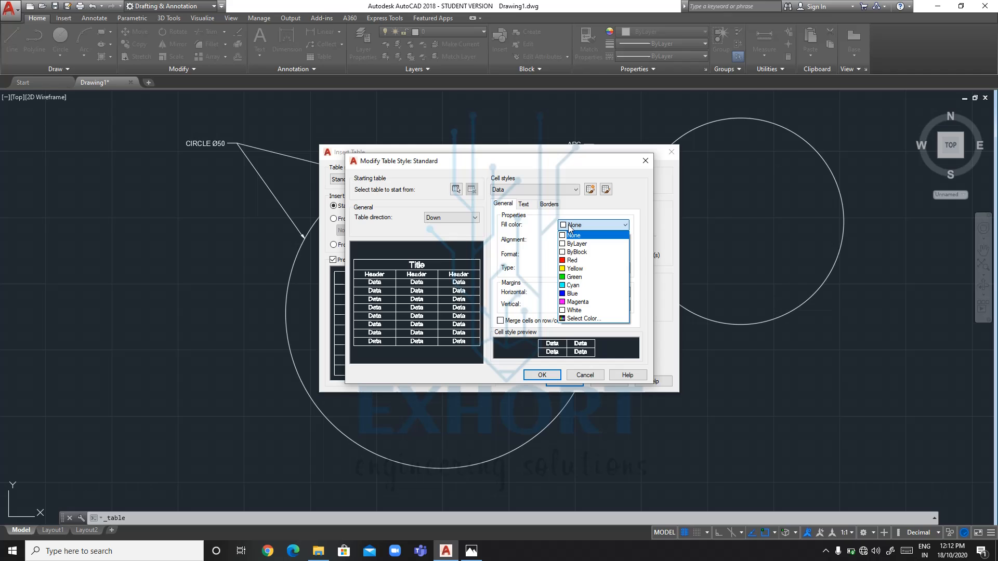
click(579, 261)
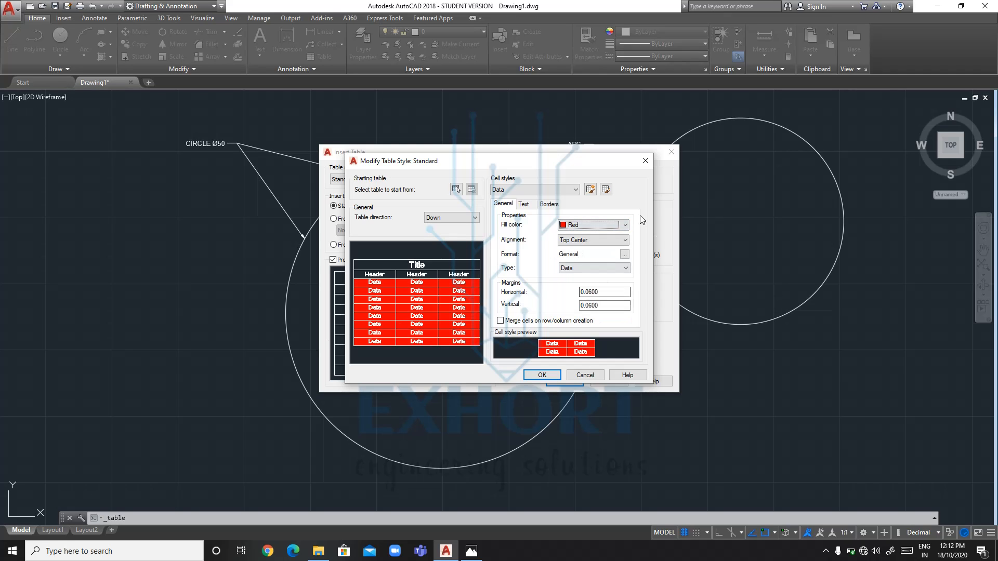
click(608, 229)
click(577, 235)
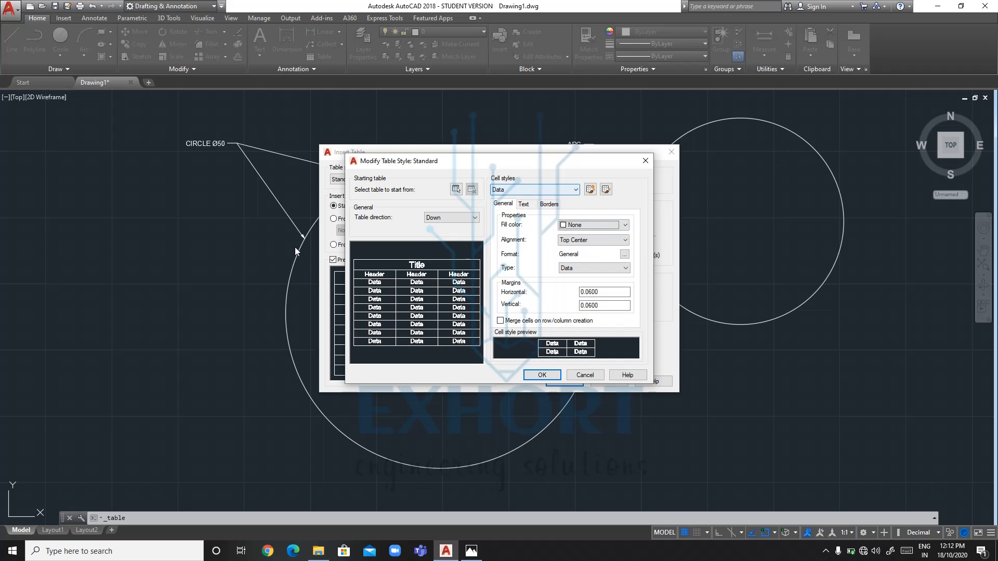
Set the fill color of the Title cell style to Red.
click(531, 190)
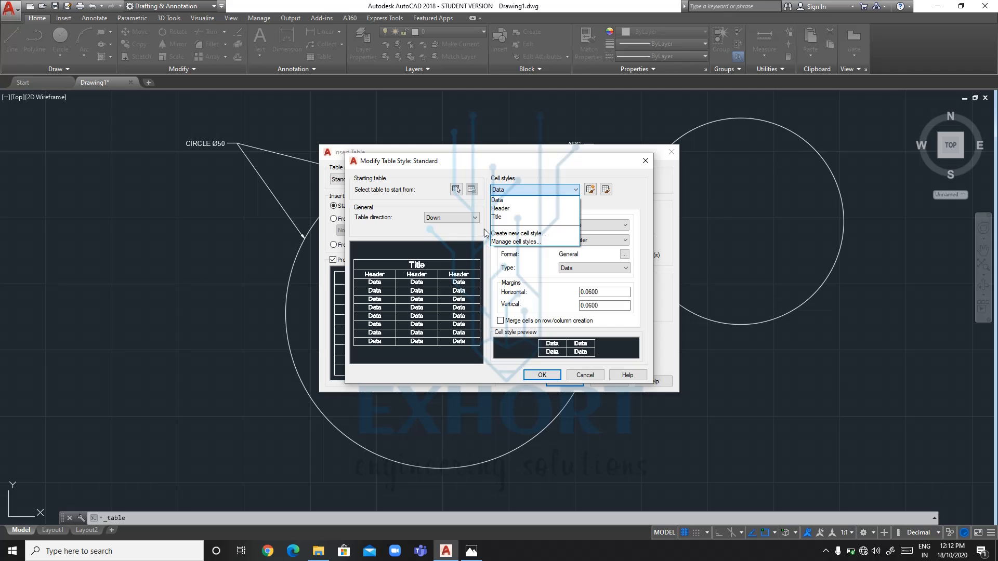
click(517, 217)
click(593, 224)
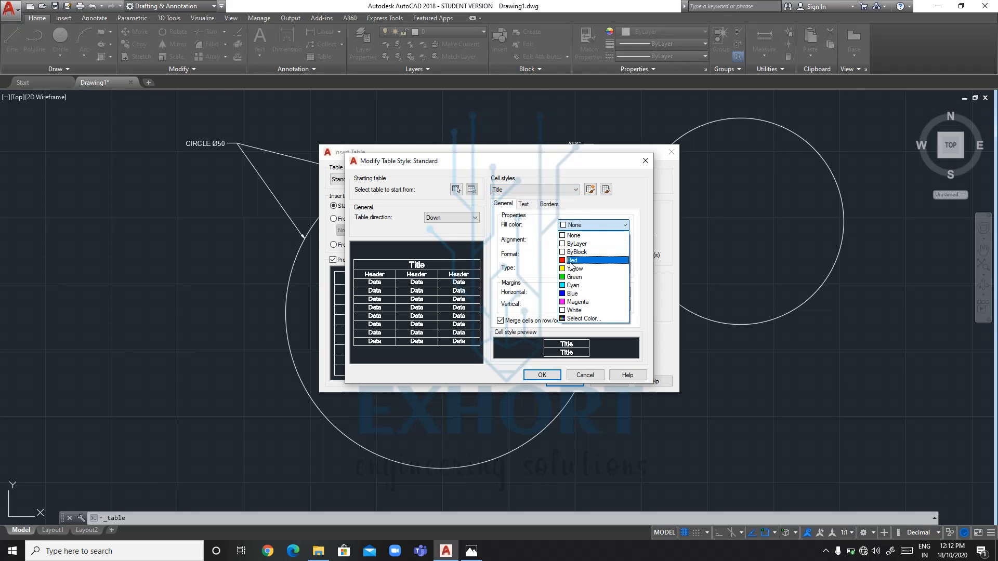
click(577, 261)
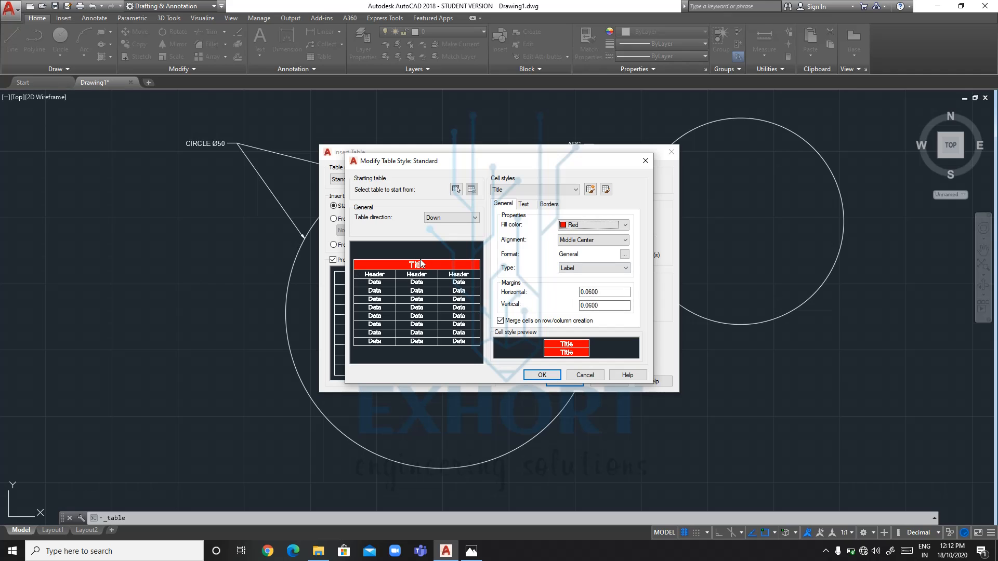
Check the type options of the Title cell style and try the Percentage data type for its cell format.
click(586, 268)
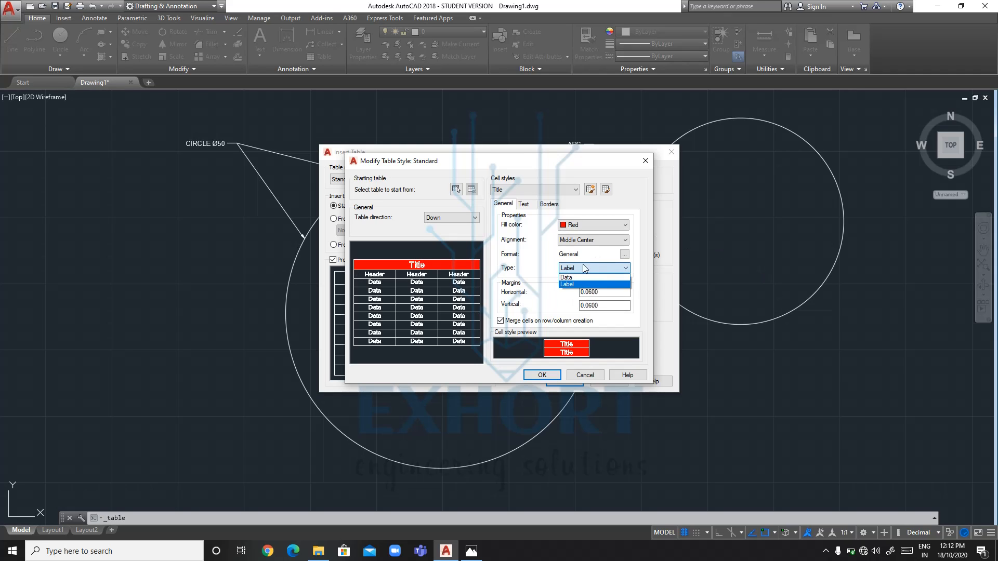
click(530, 269)
click(624, 254)
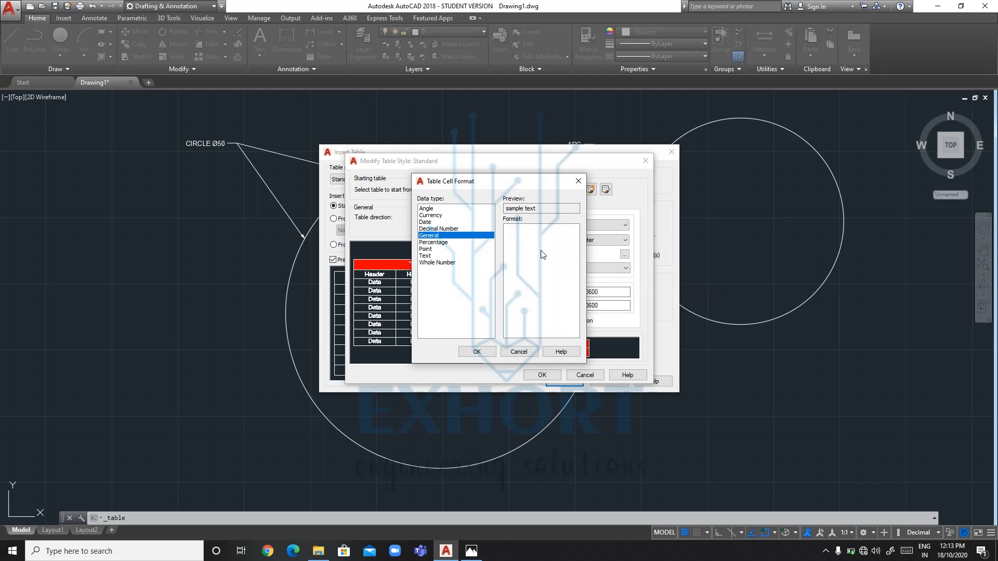
click(424, 242)
drag(461, 181, 598, 164)
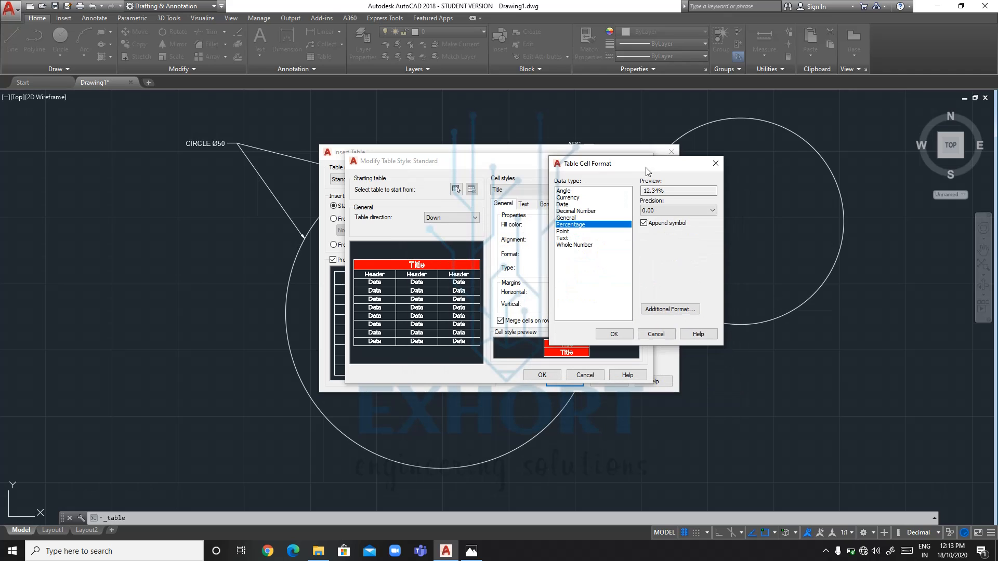
click(656, 334)
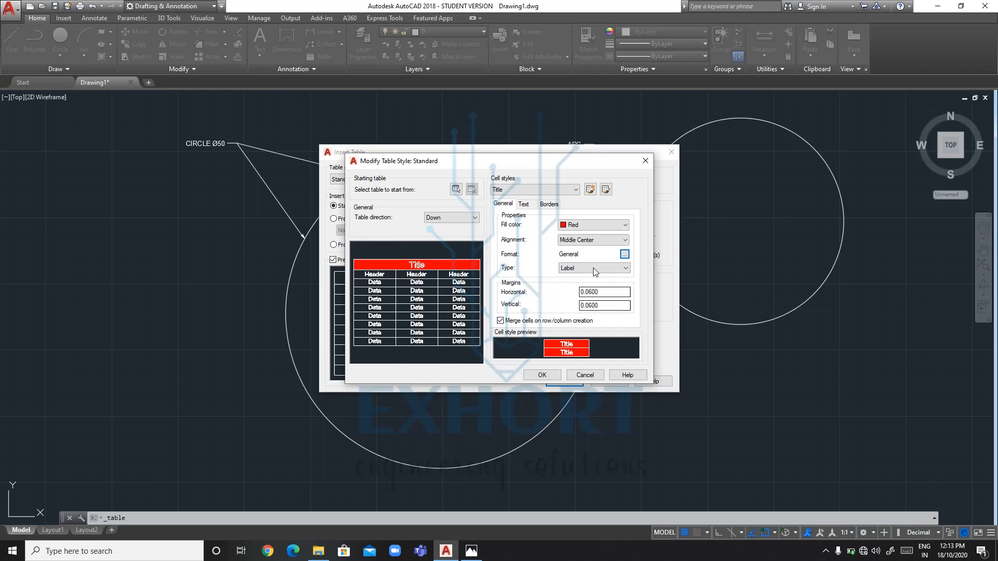
Check the alignment options of the Title cell style, then save the Standard table style and set it as current.
click(566, 240)
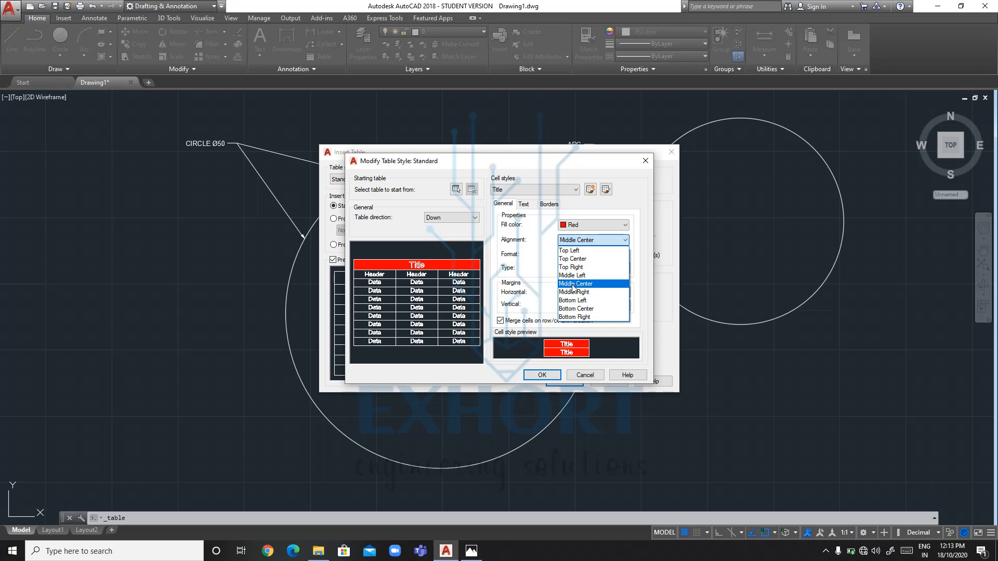
click(516, 256)
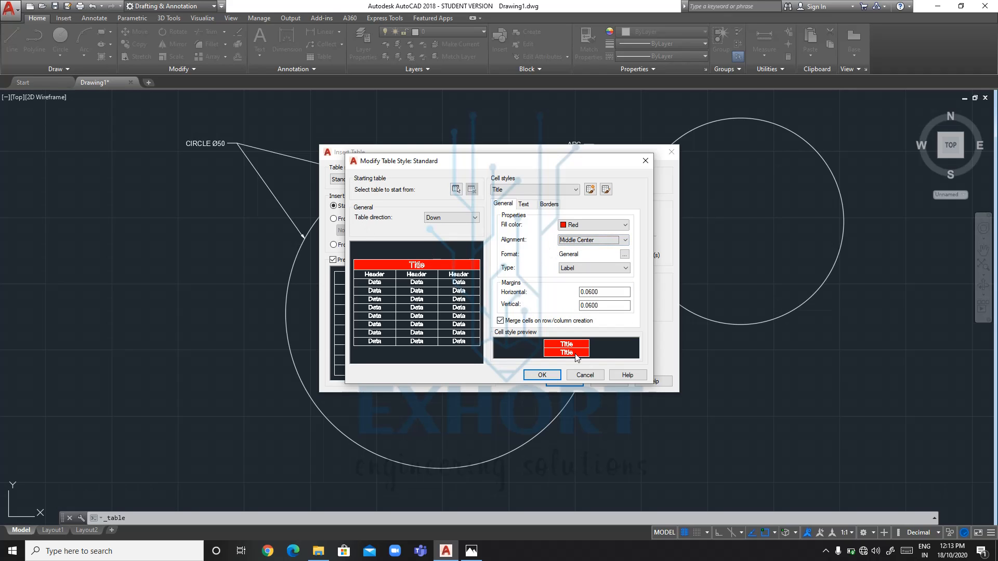
click(542, 374)
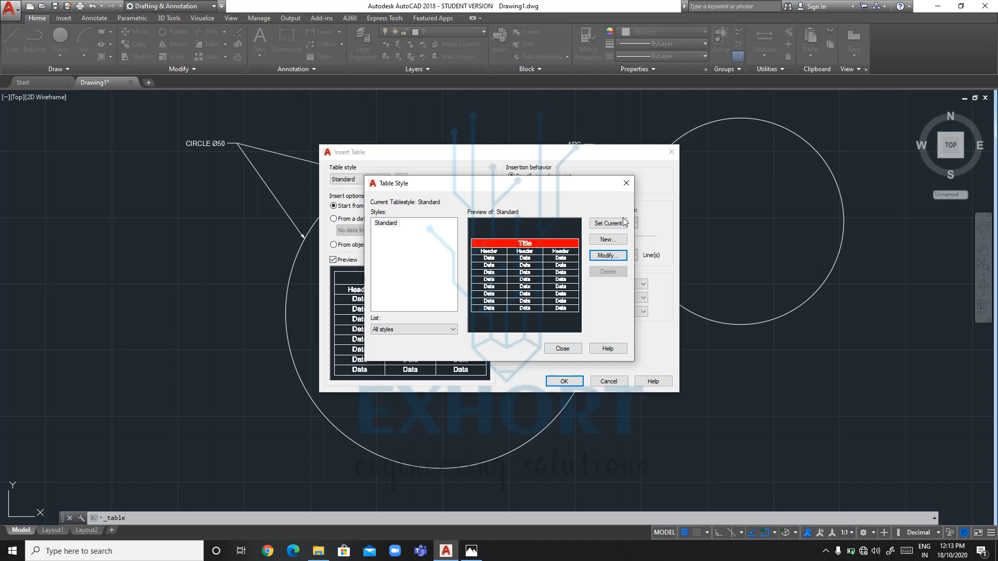
click(609, 225)
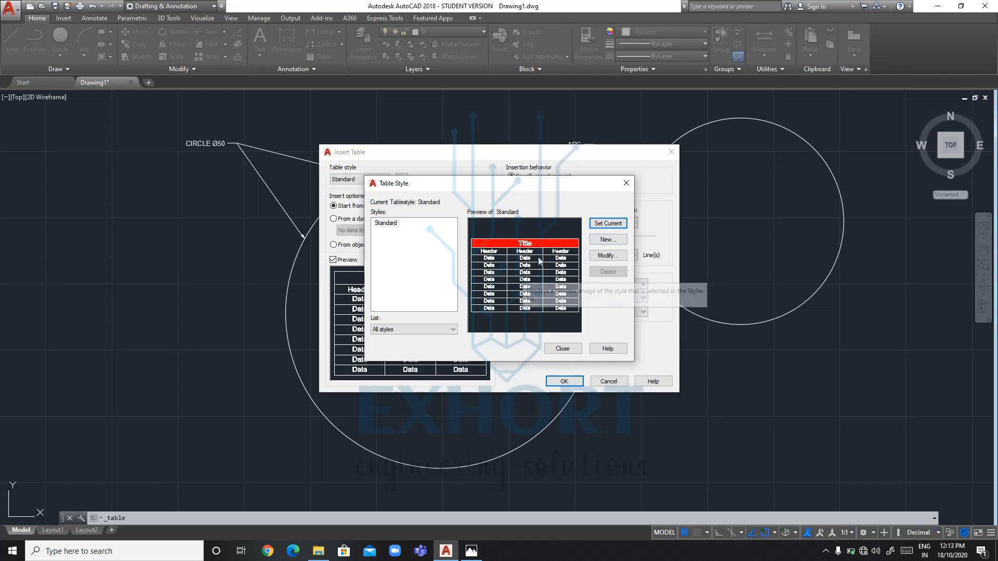
click(562, 347)
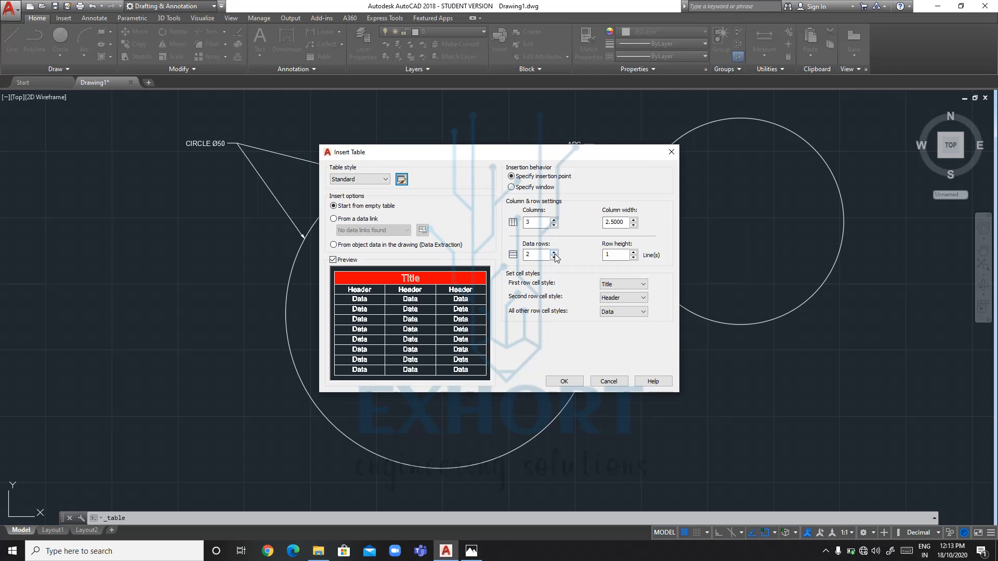
Look through the cell style choices for the first row, second row and all other rows of the table.
click(624, 284)
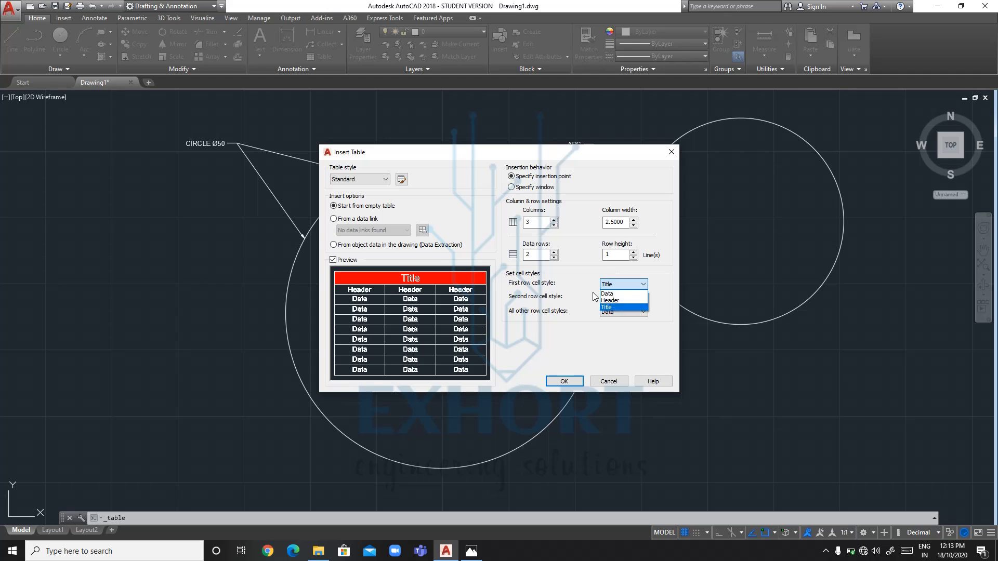
click(593, 293)
click(611, 298)
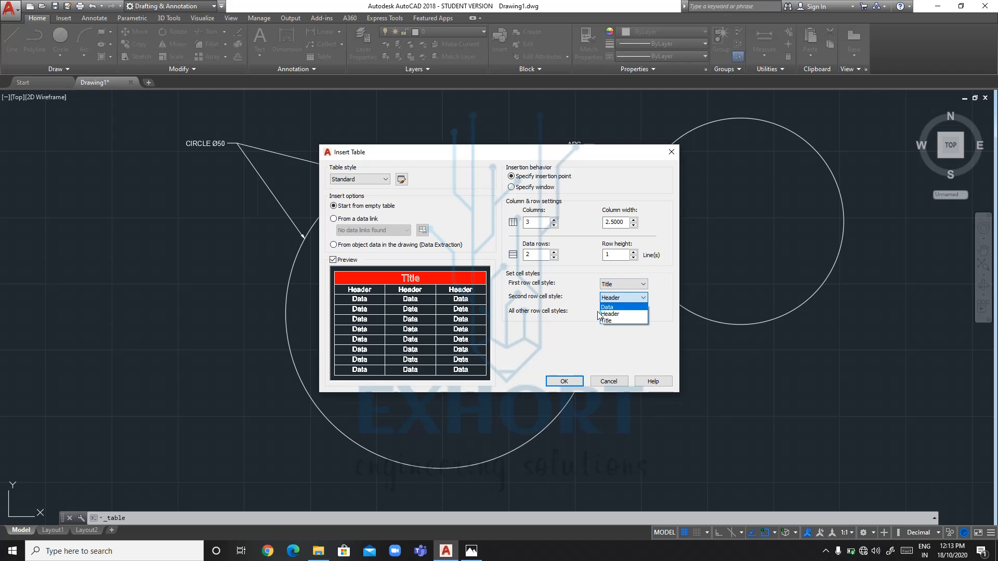
click(578, 320)
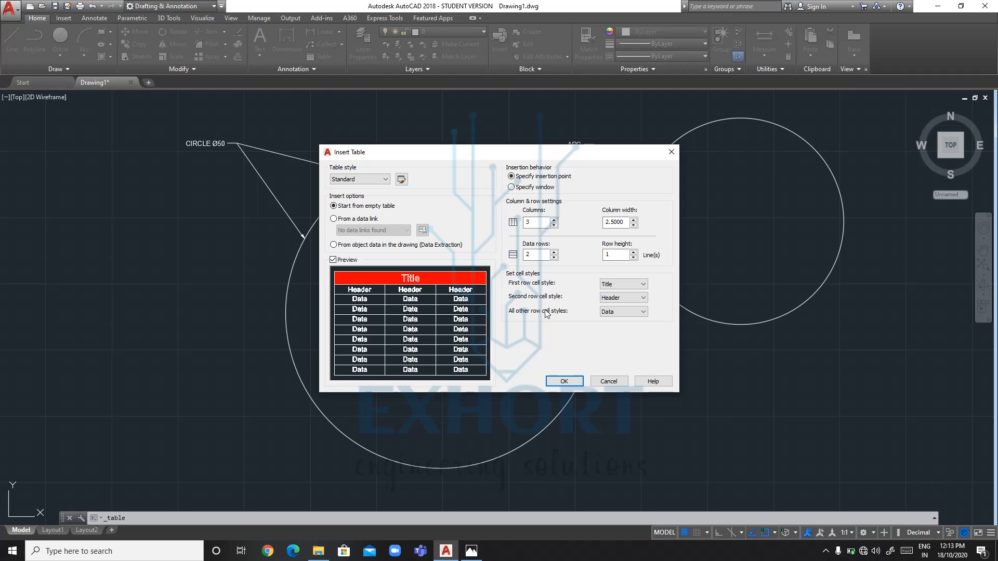
click(621, 312)
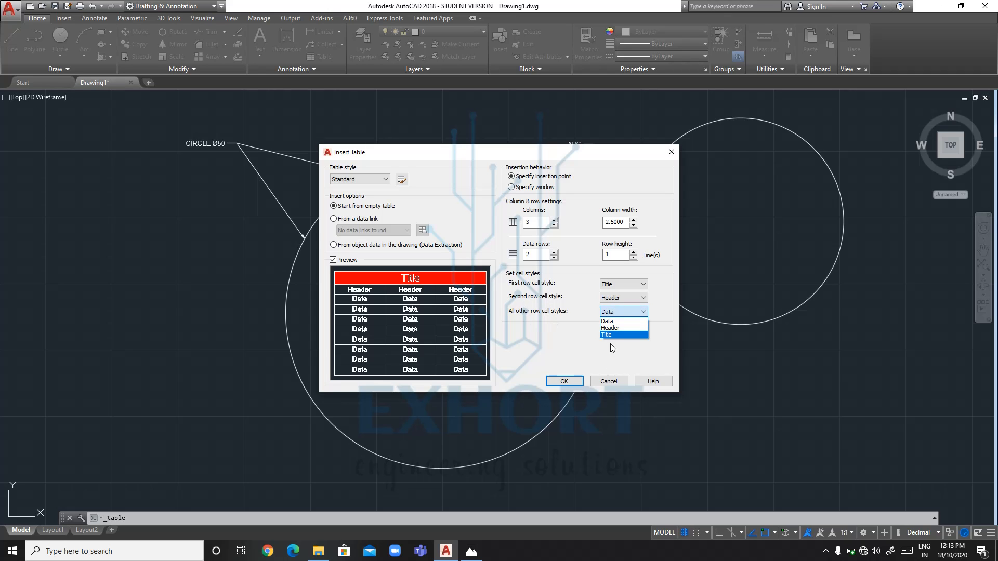
click(559, 321)
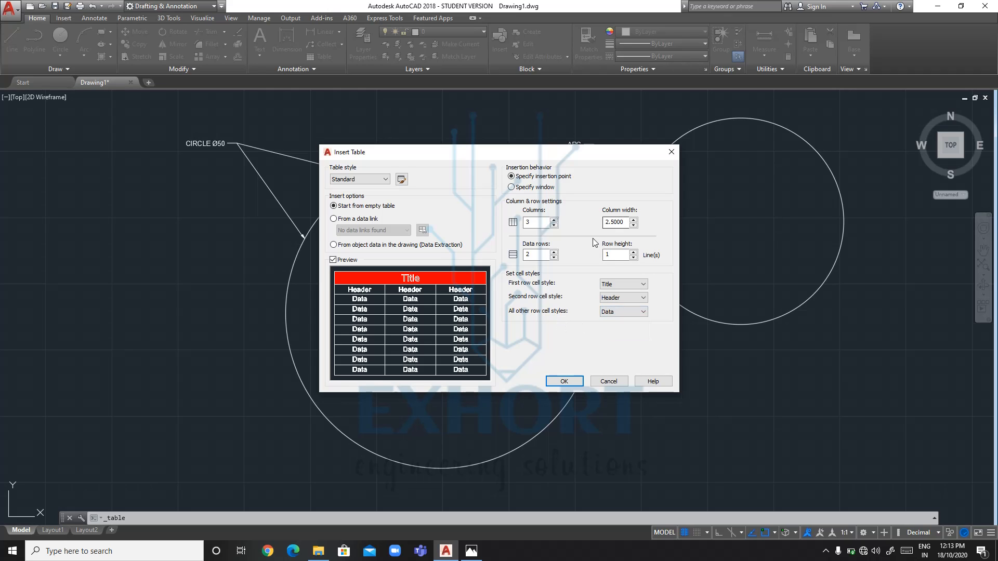
Set the column width to 2.5015 and check the data link insert option, ending with Start from empty table.
click(633, 219)
click(634, 221)
click(359, 219)
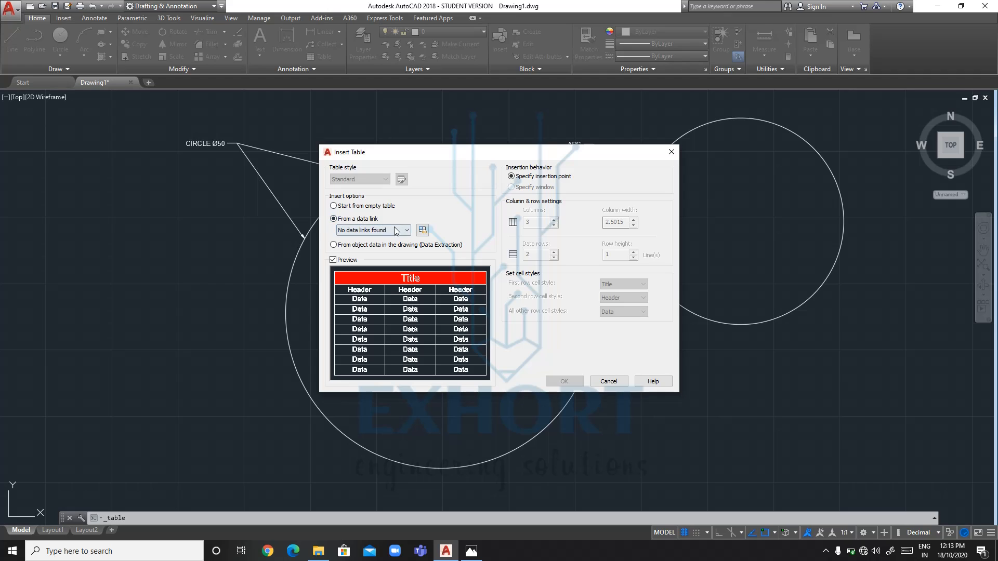
click(403, 227)
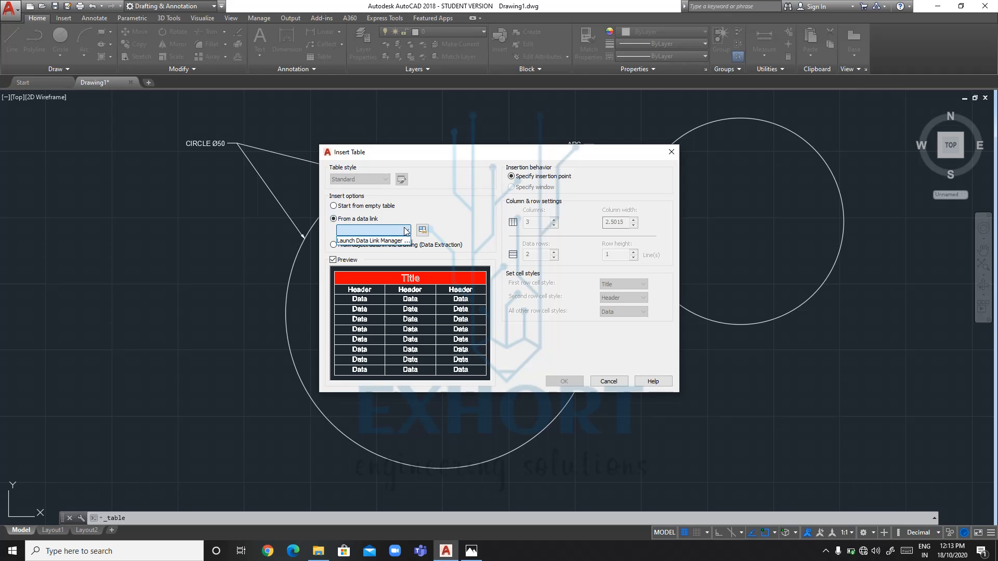
click(465, 210)
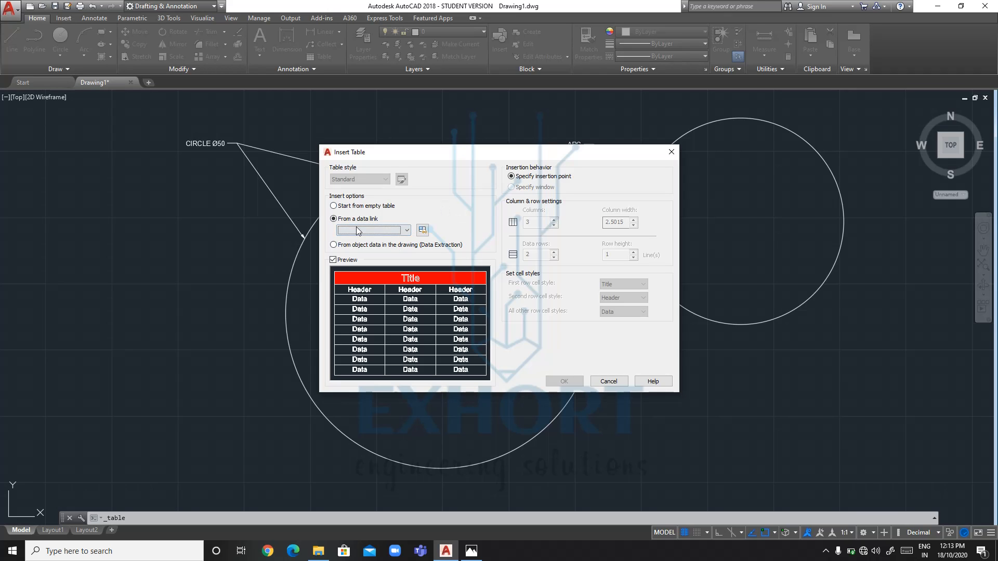
click(367, 206)
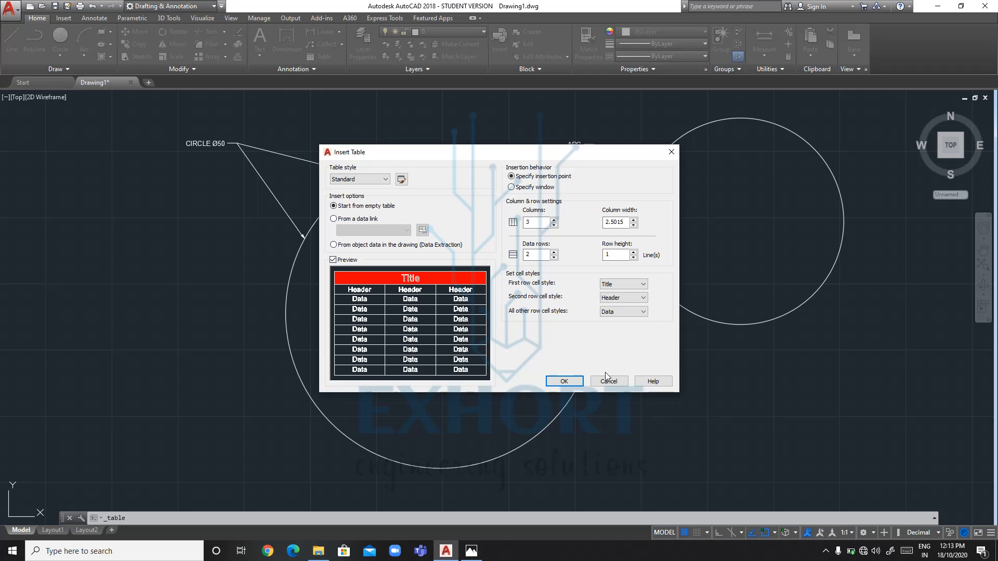
Insert the three-column table with two data rows beside the large circle, below the CIRCLE Ø50 label, and title it LIST OF CIRCLES.
click(565, 381)
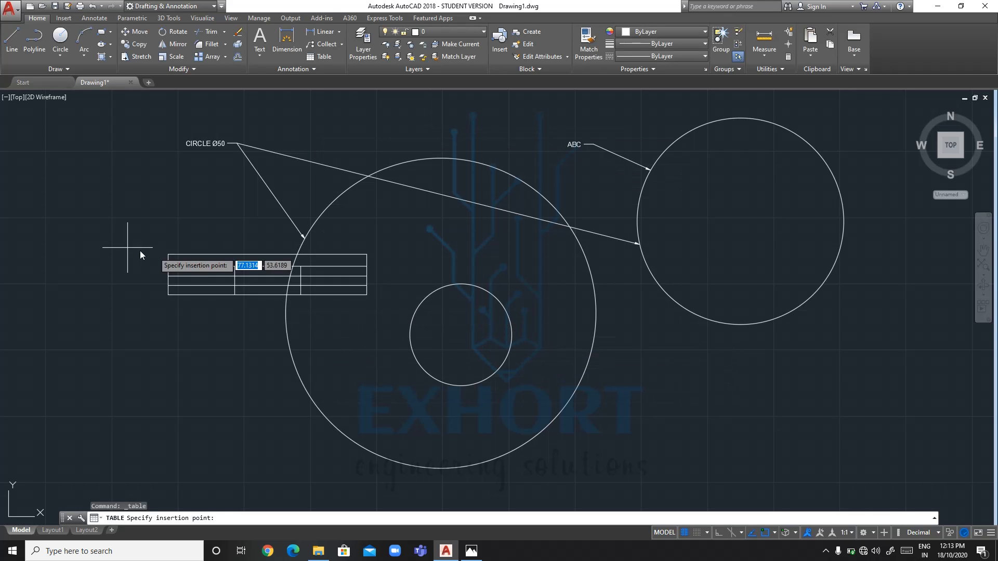
click(66, 214)
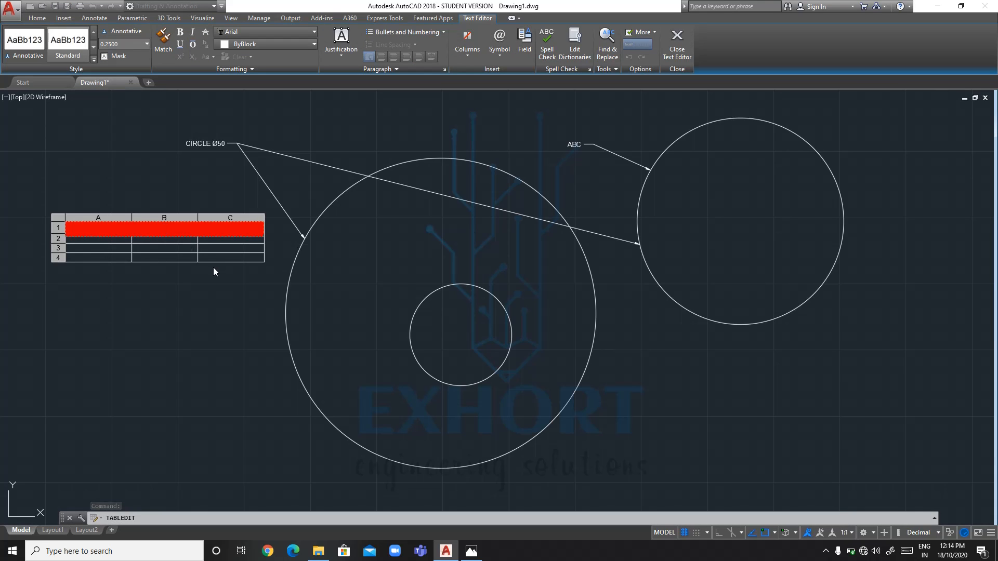
text(LIST OF CIRCLES)
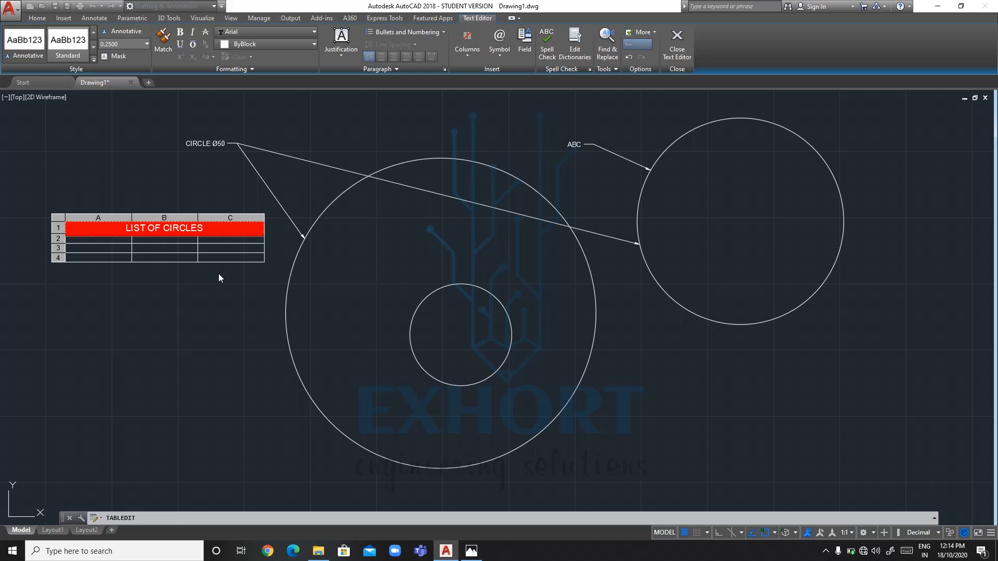
key(Return)
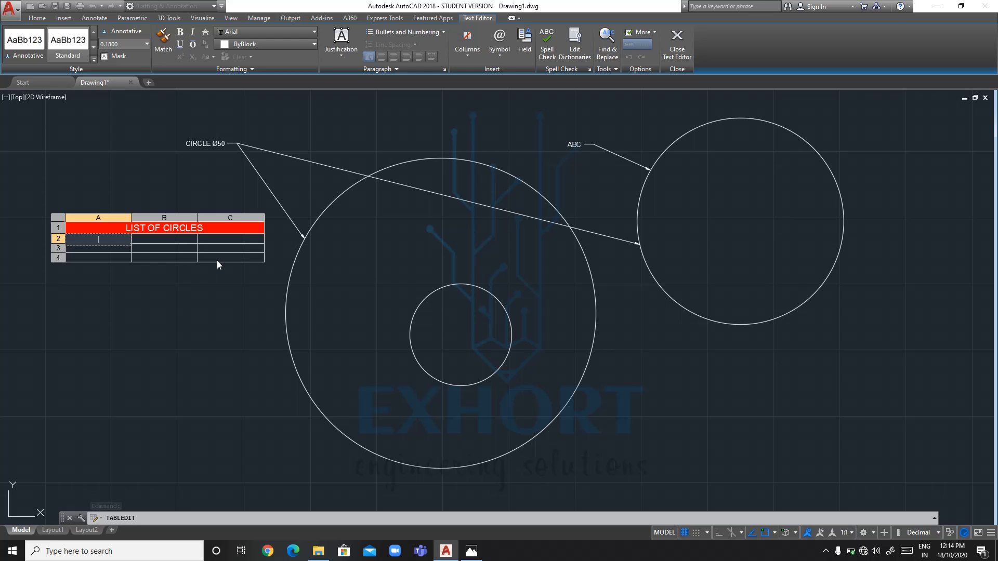
Fill cells A2 to A4 of the table with the numbers 1, 2 and 3.
text(1)
key(Return)
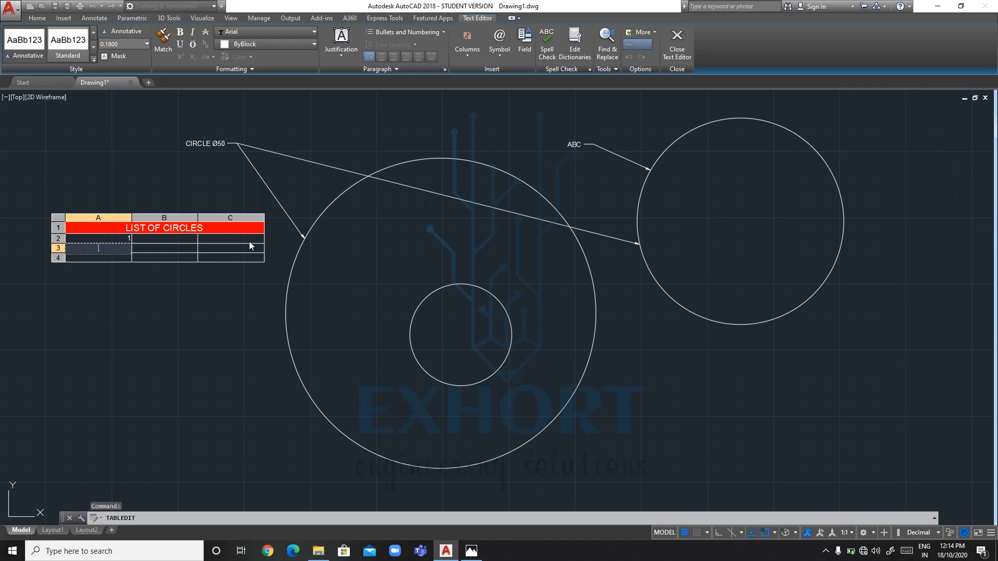
text(2)
key(Return)
text(3)
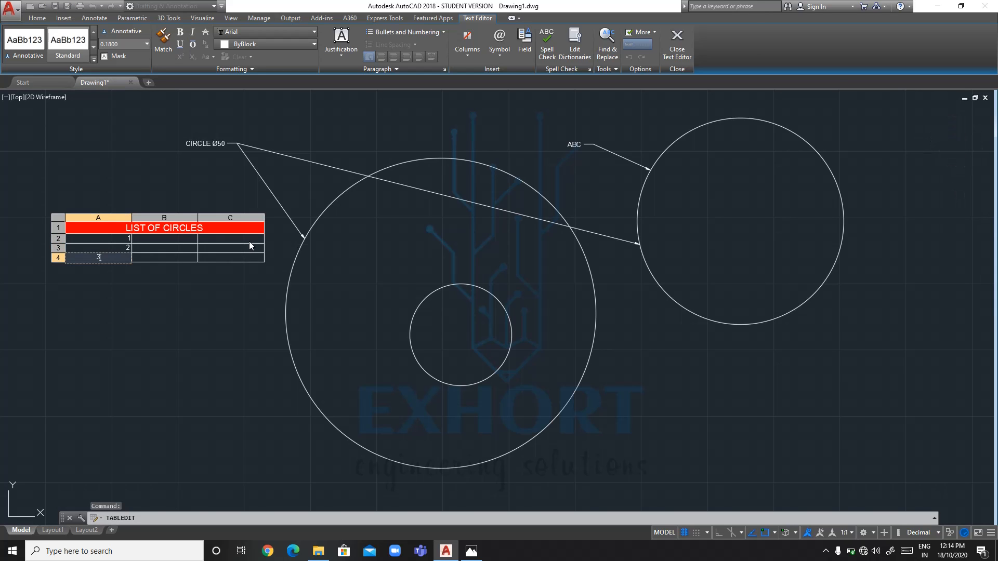
key(Escape)
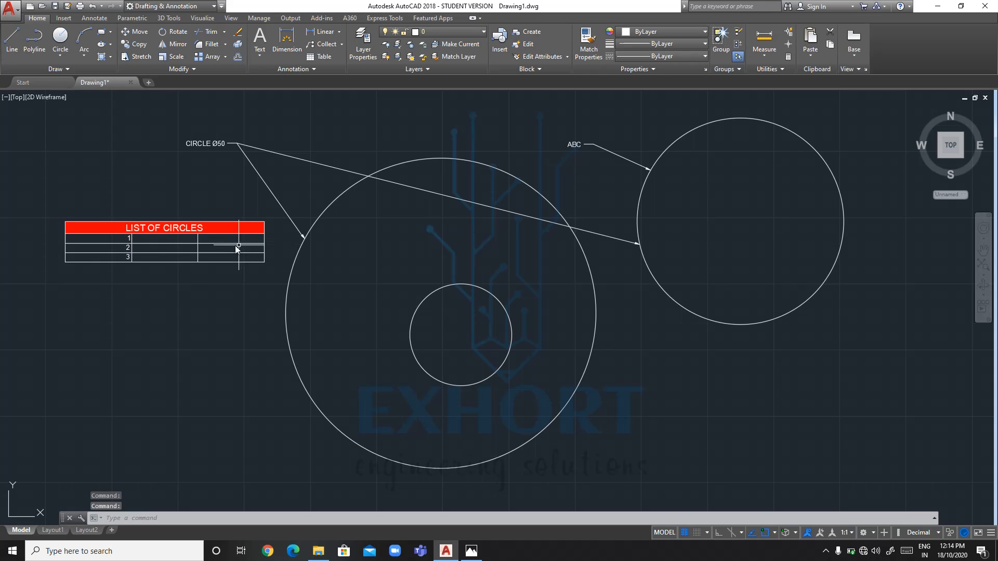
Select cell B2 and look through its available data formats and formula options.
click(154, 239)
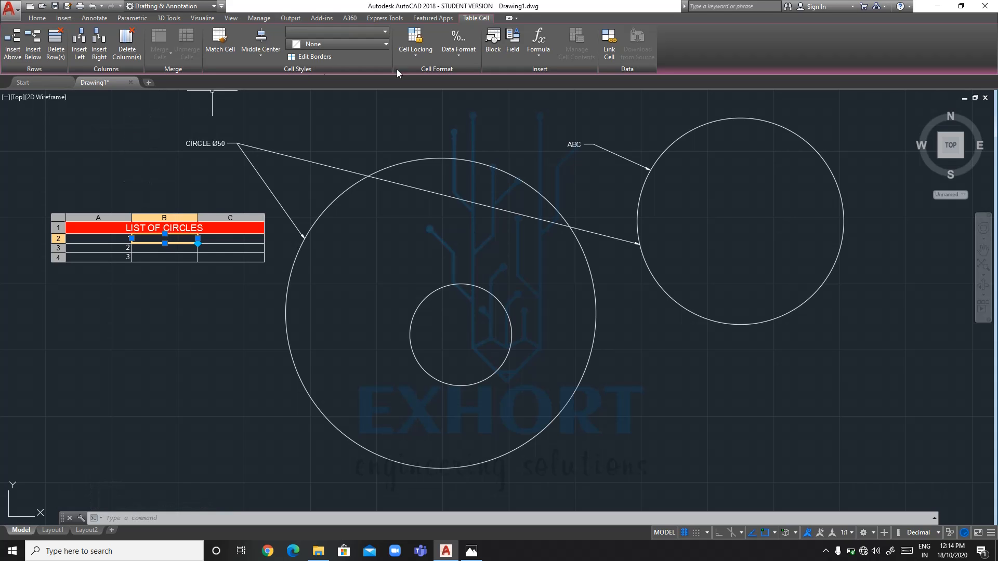
click(458, 52)
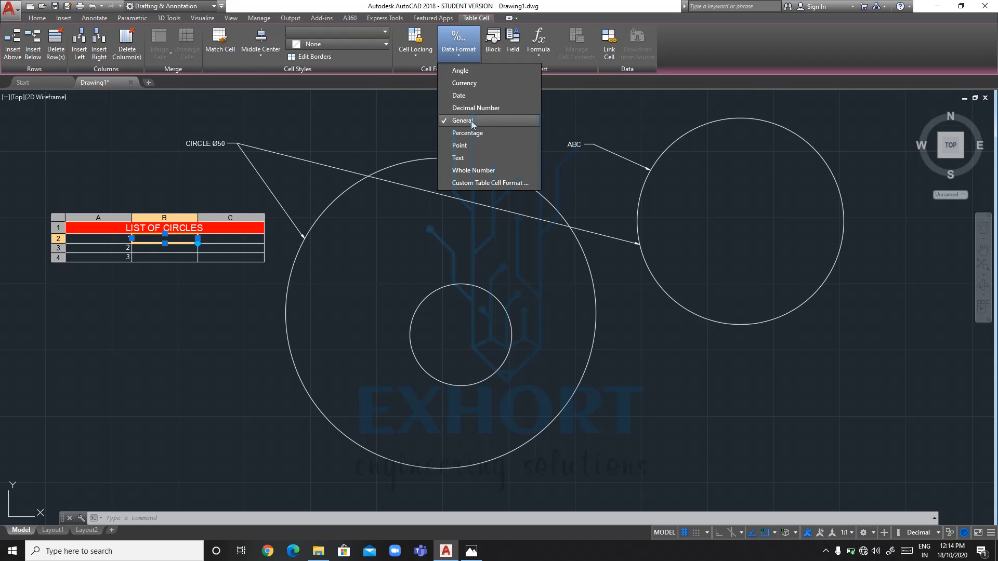
click(417, 58)
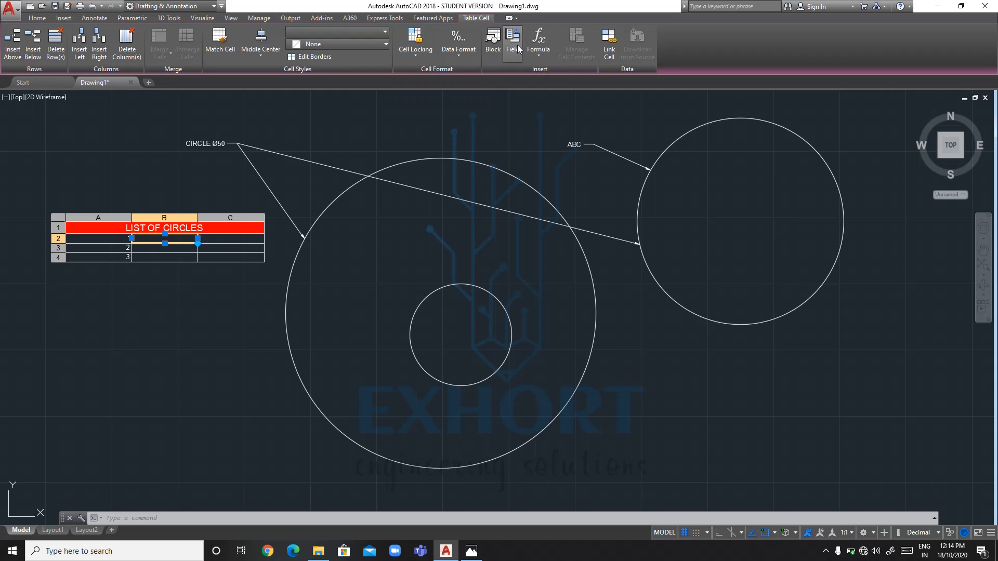
click(539, 46)
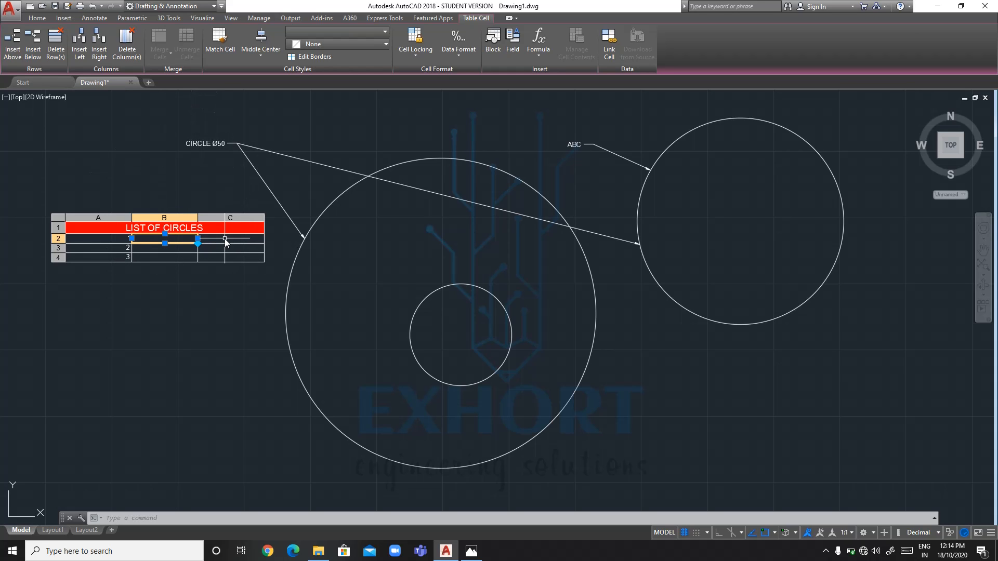
Fill cells B2 to B4 of the table with the values 50, 30 and 10.
text(50)
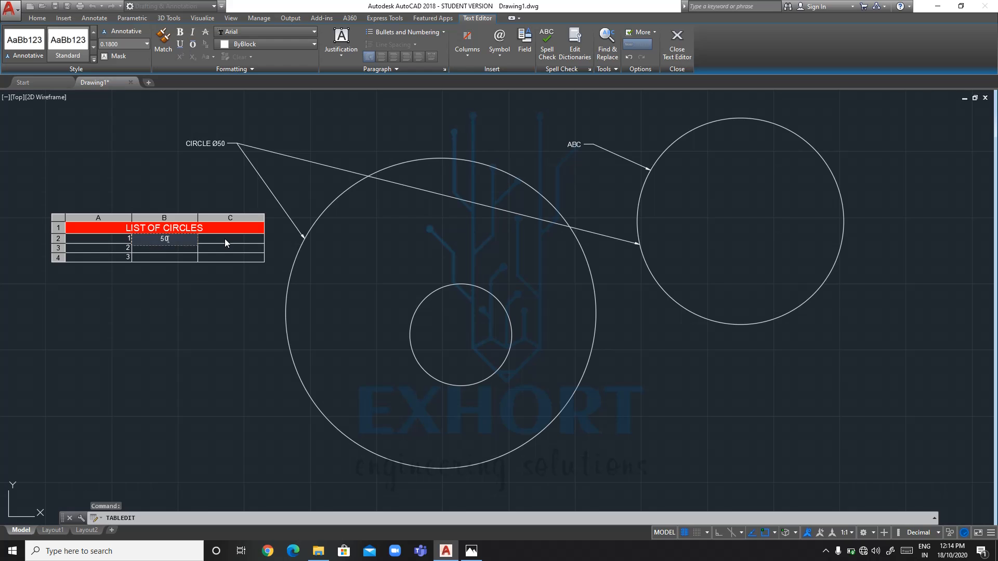
key(Return)
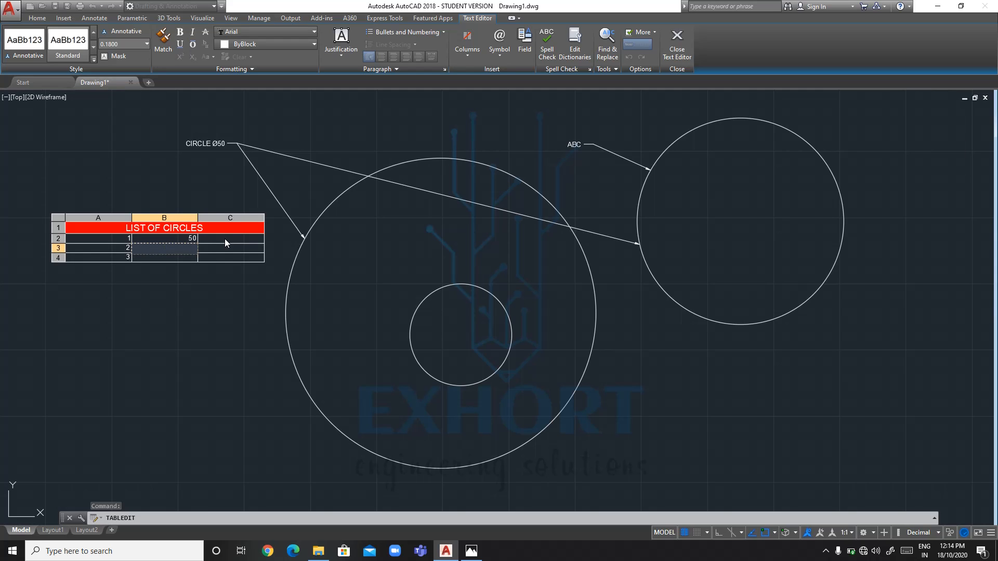
text(30)
key(Return)
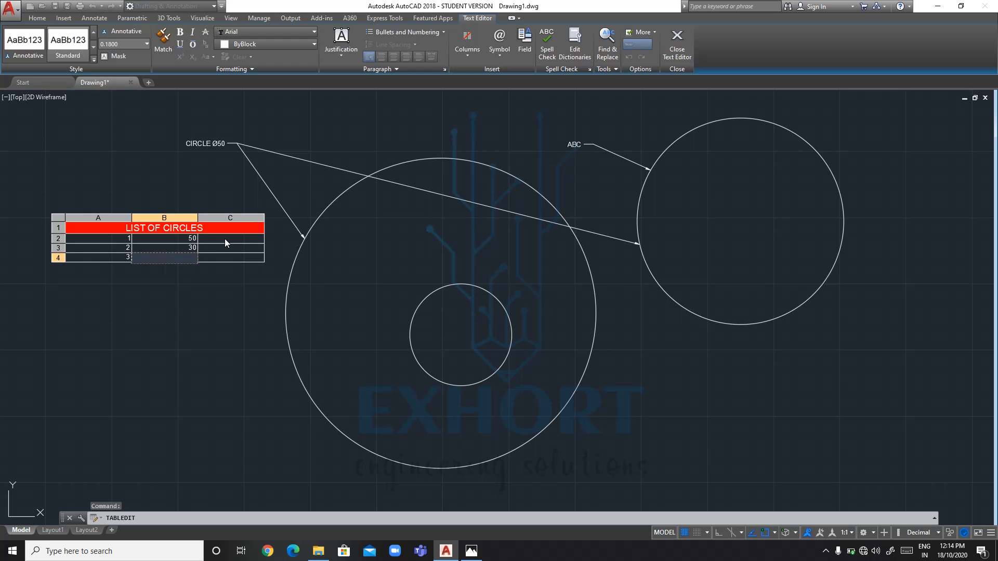
text(10)
key(Escape)
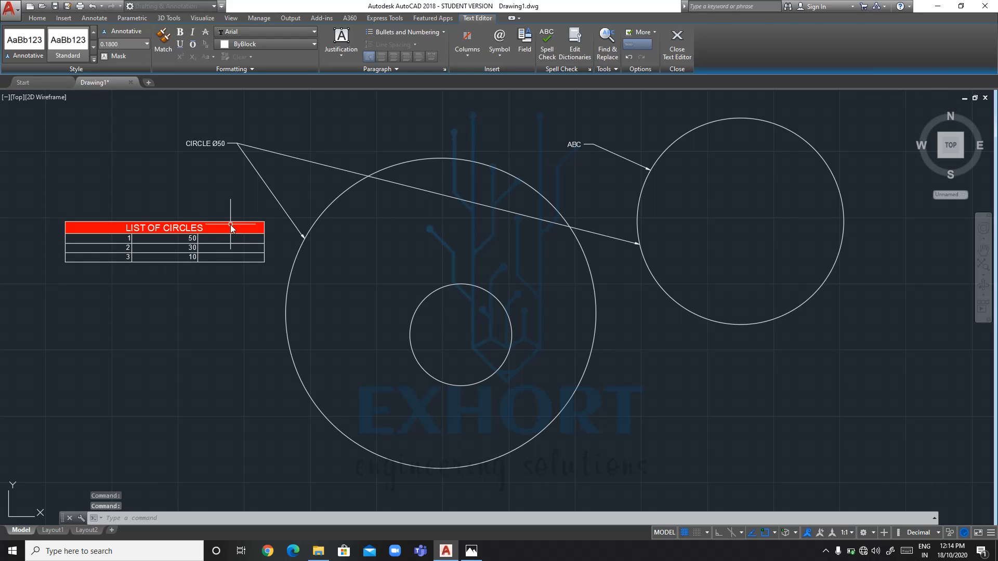
click(238, 239)
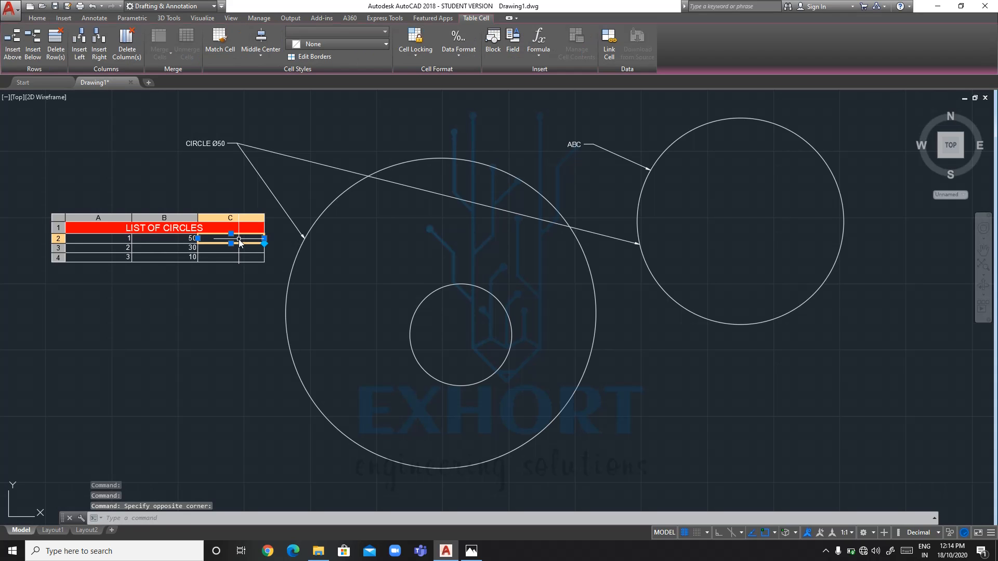
click(238, 310)
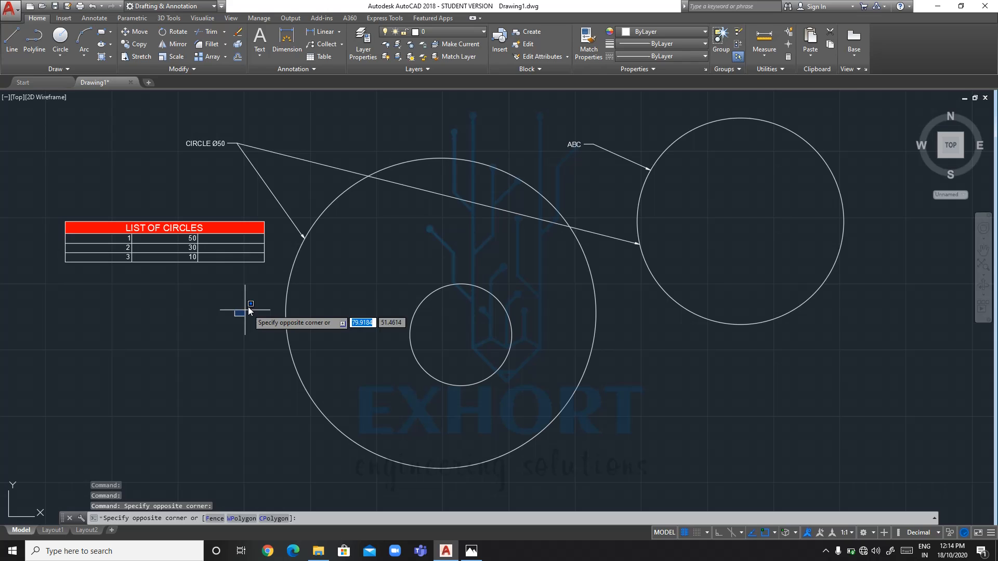
click(235, 338)
scroll(435, 293, down, 3)
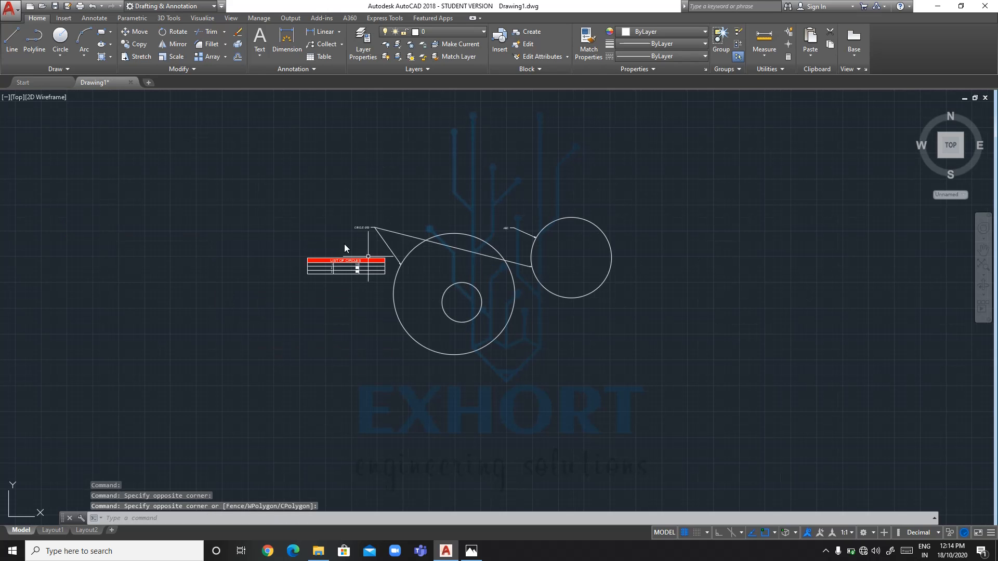
scroll(468, 259, up, 2)
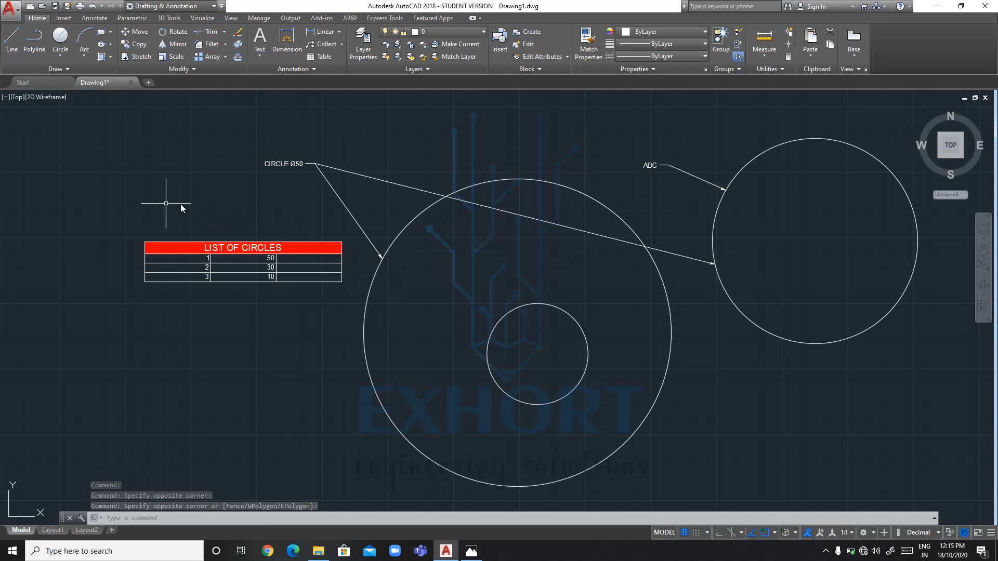
scroll(363, 287, up, 2)
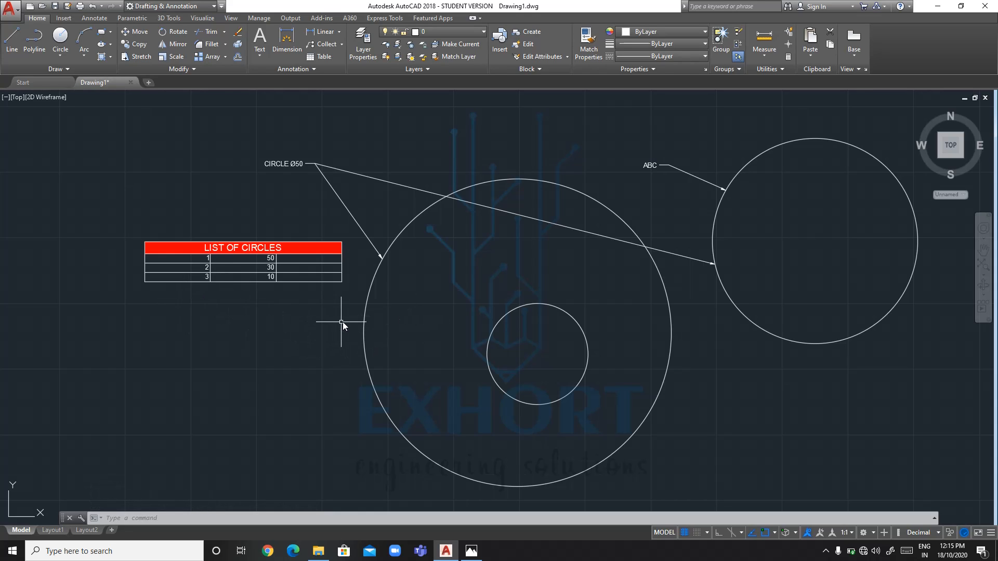
click(342, 44)
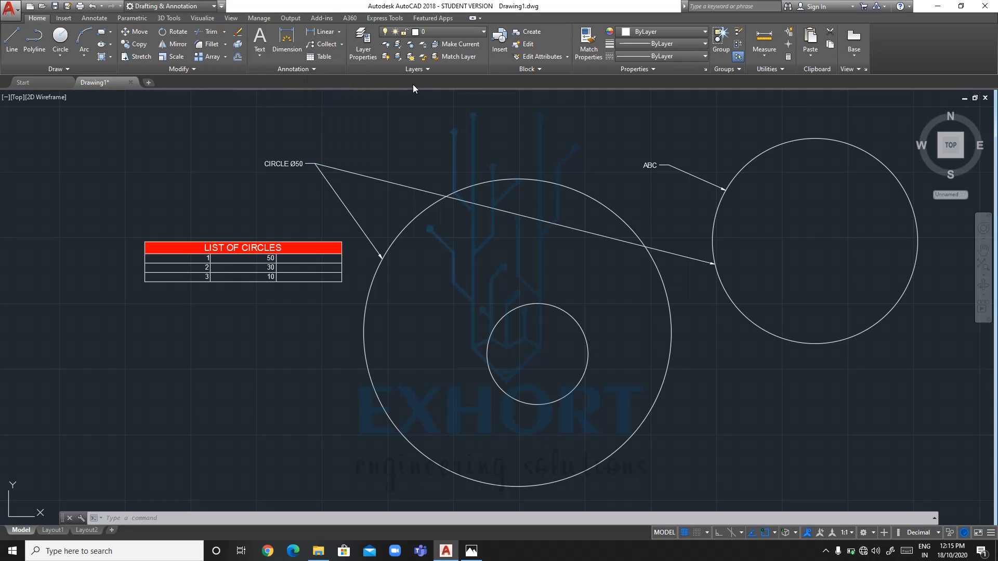